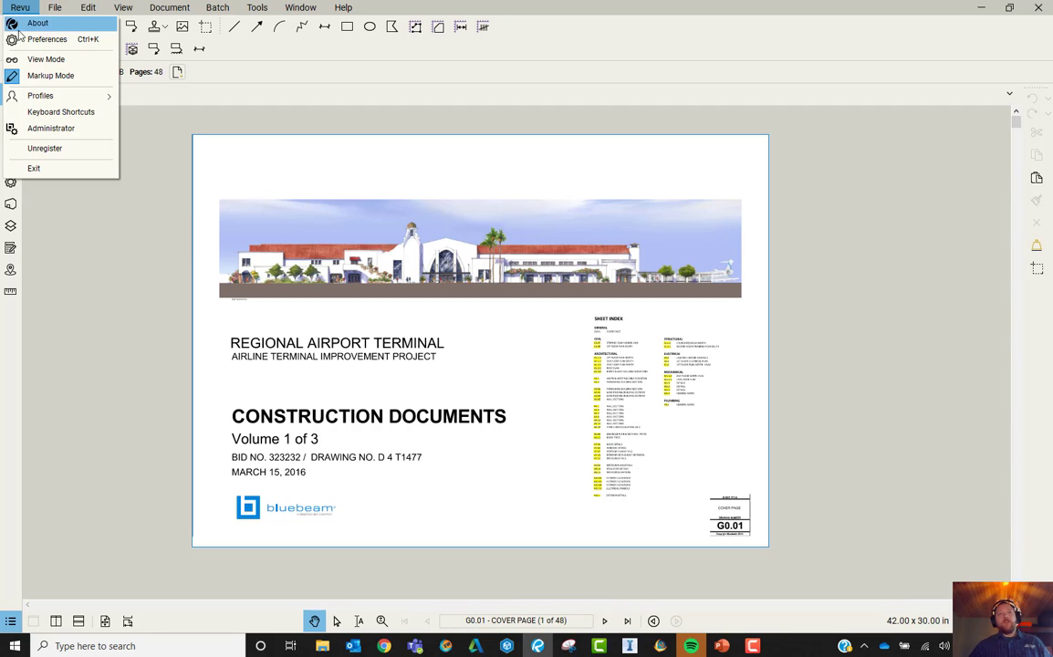
- Open the profile manager, examine its profile options with the Applied profile selected, and close it
{"action": "mouse_move", "coordinate": [44, 99]}
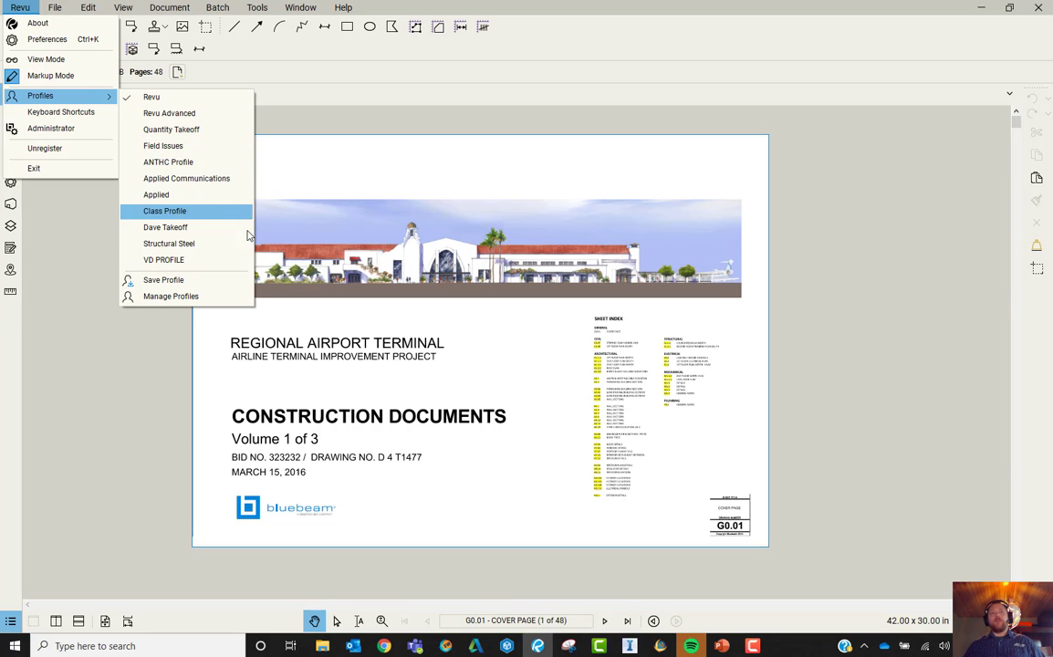
{"action": "left_click", "coordinate": [206, 299]}
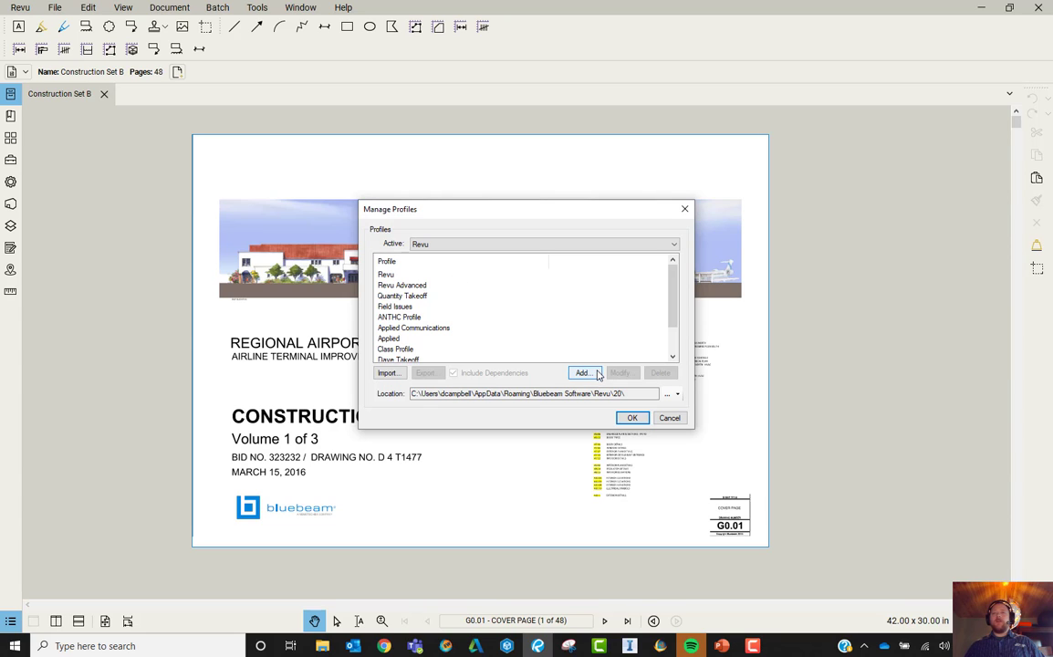
{"action": "key", "text": "ctrl"}
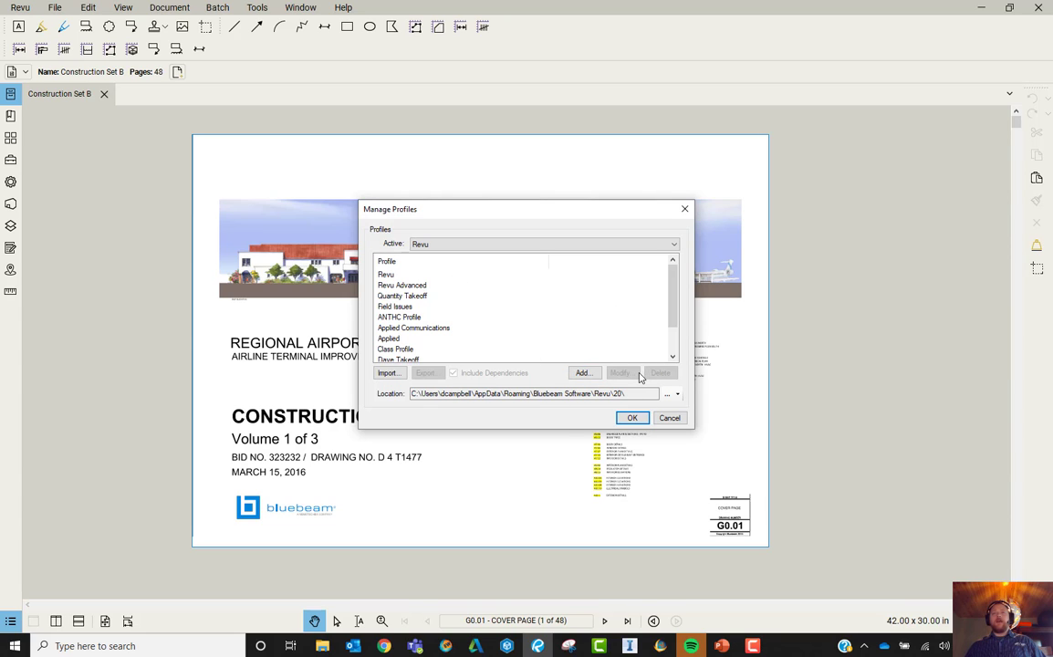
{"action": "left_click", "coordinate": [503, 338]}
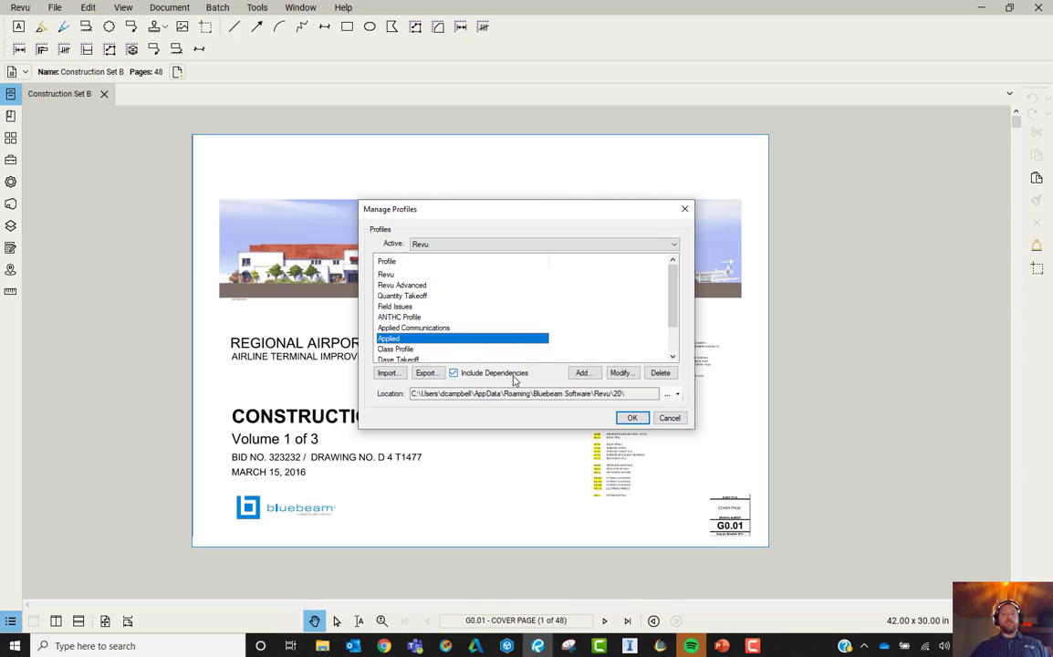
{"action": "left_click", "coordinate": [631, 417]}
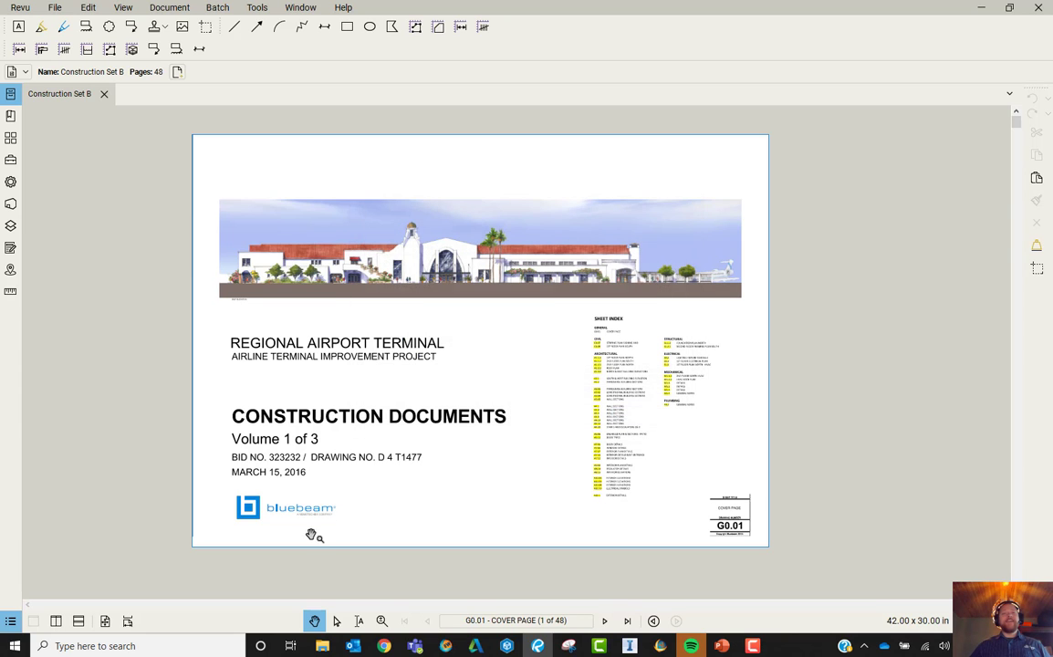
- Display the Tool Chest to view the tool sets of the Revu profile
{"action": "left_click", "coordinate": [10, 159]}
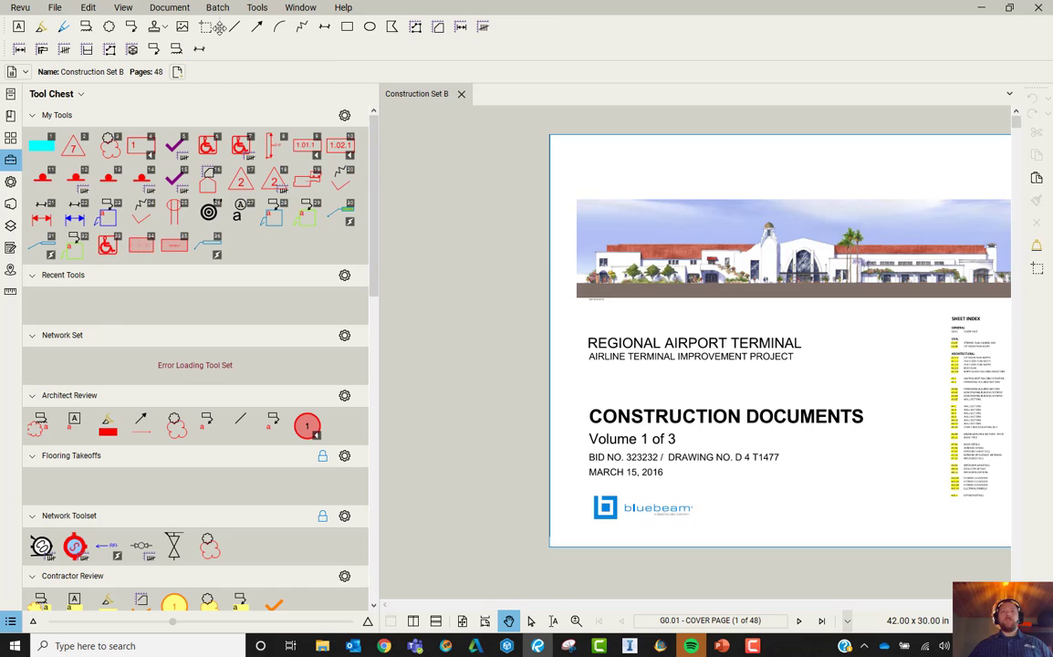
{"action": "left_click_drag", "start_coordinate": [218, 28], "coordinate": [192, 30]}
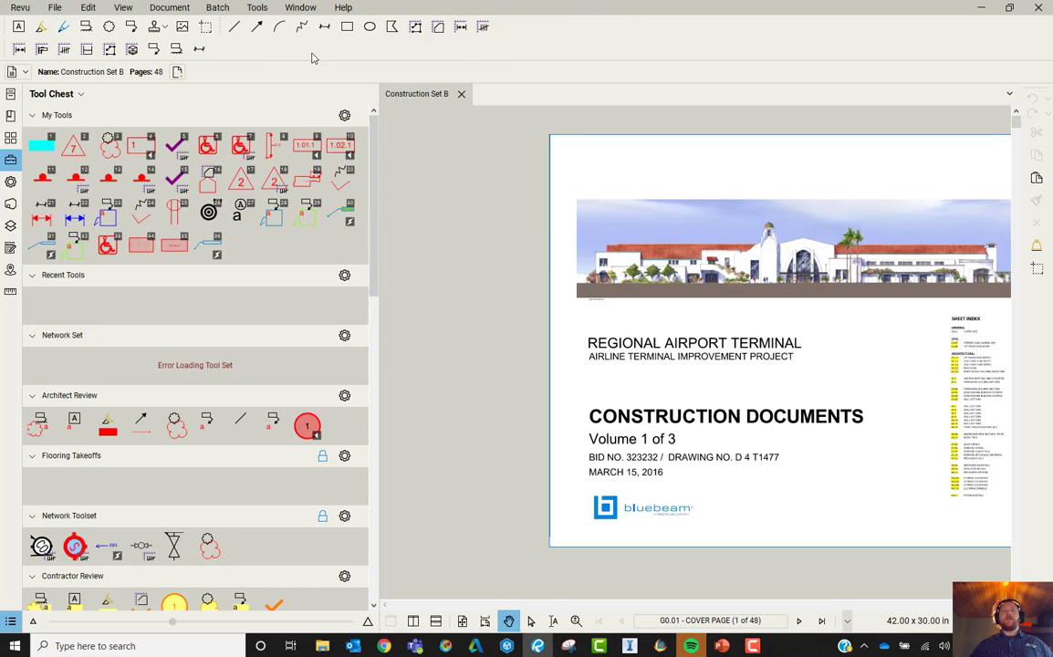
- Inspect the available toolbars and the command options for customizing them, without changing anything
{"action": "left_click", "coordinate": [255, 9]}
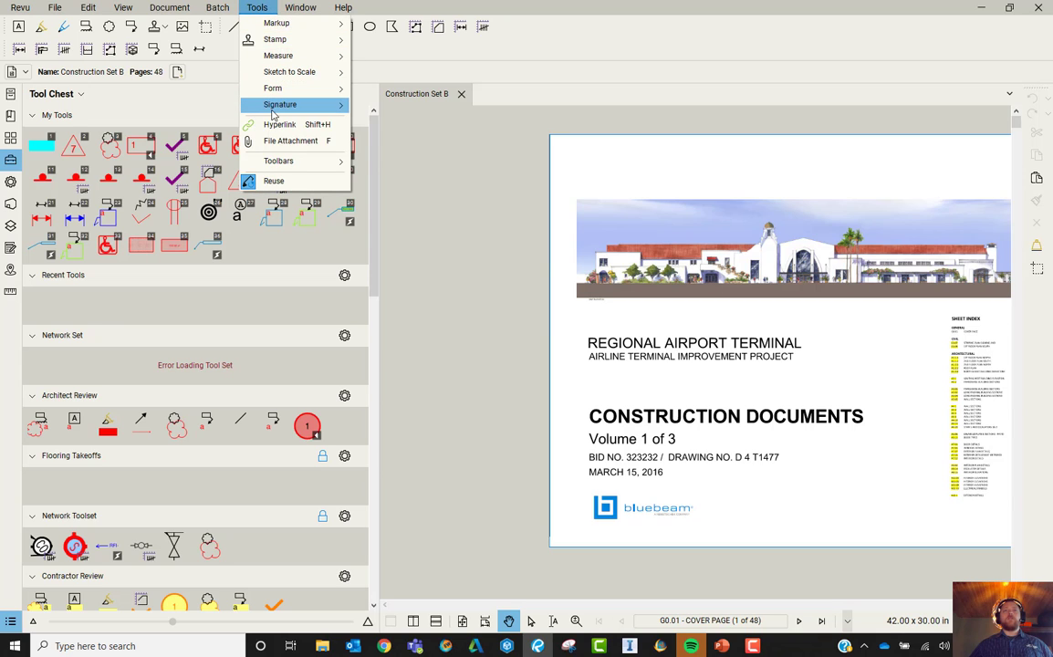
{"action": "mouse_move", "coordinate": [308, 168]}
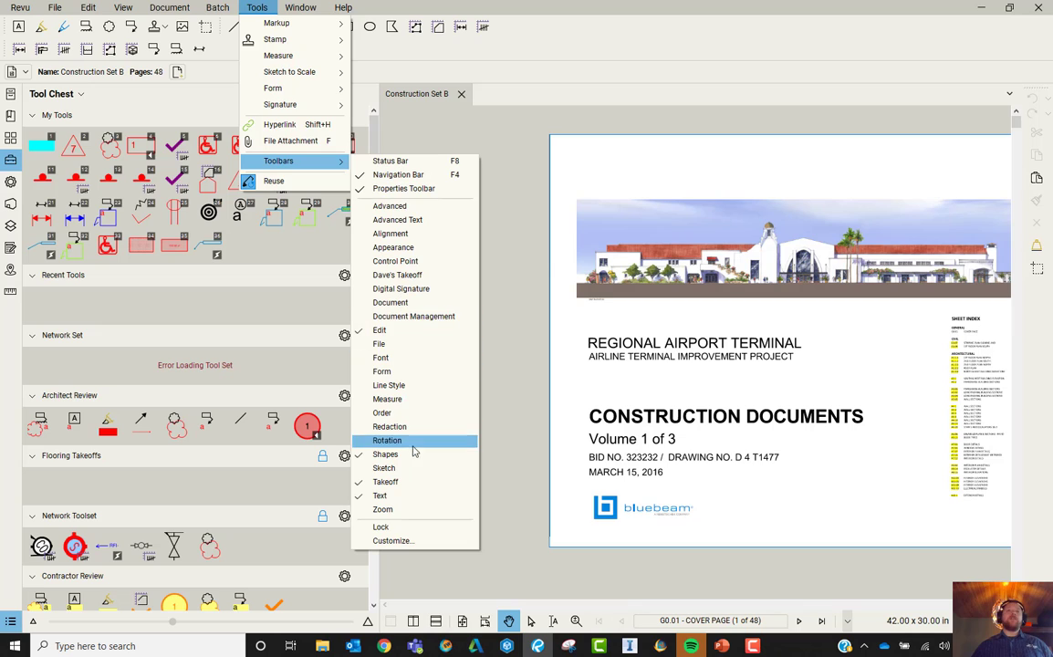
{"action": "left_click", "coordinate": [436, 545]}
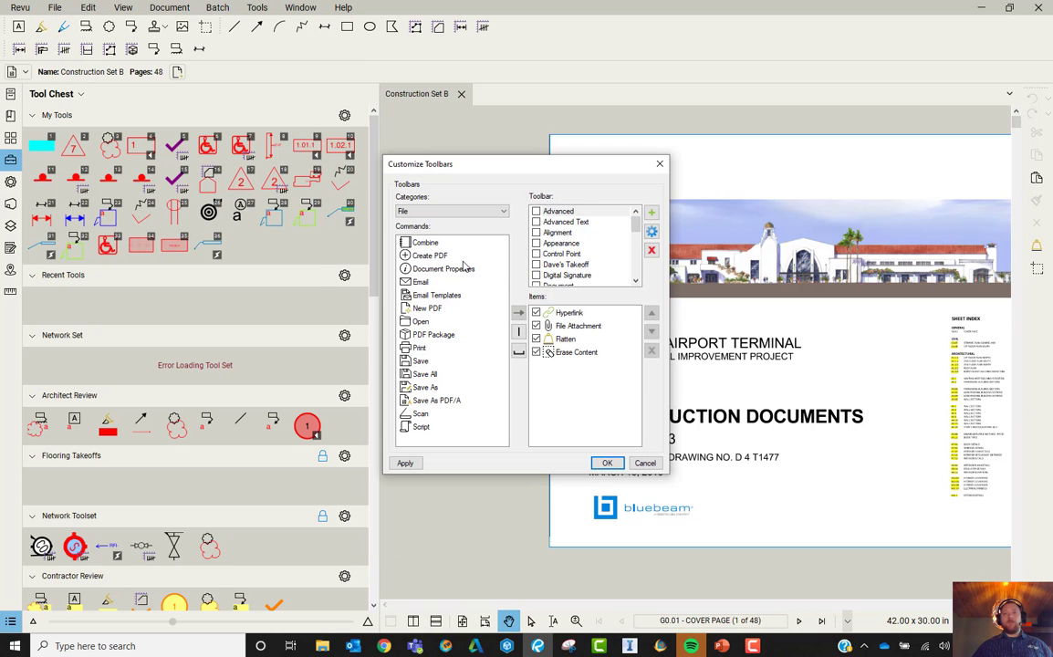
{"action": "left_click", "coordinate": [659, 165]}
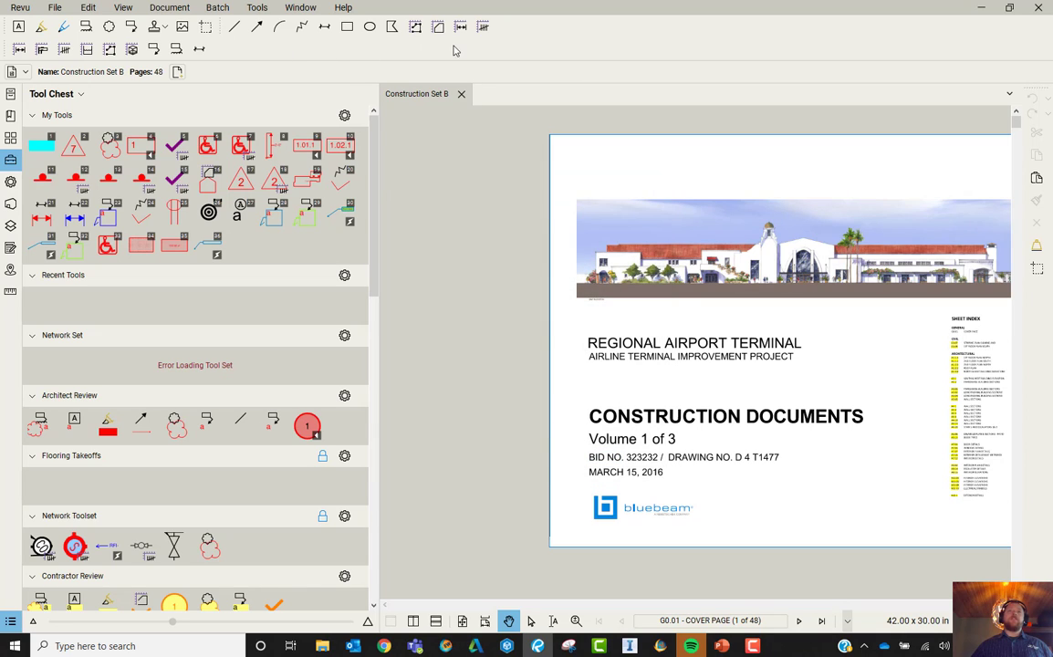
{"action": "left_click", "coordinate": [257, 8]}
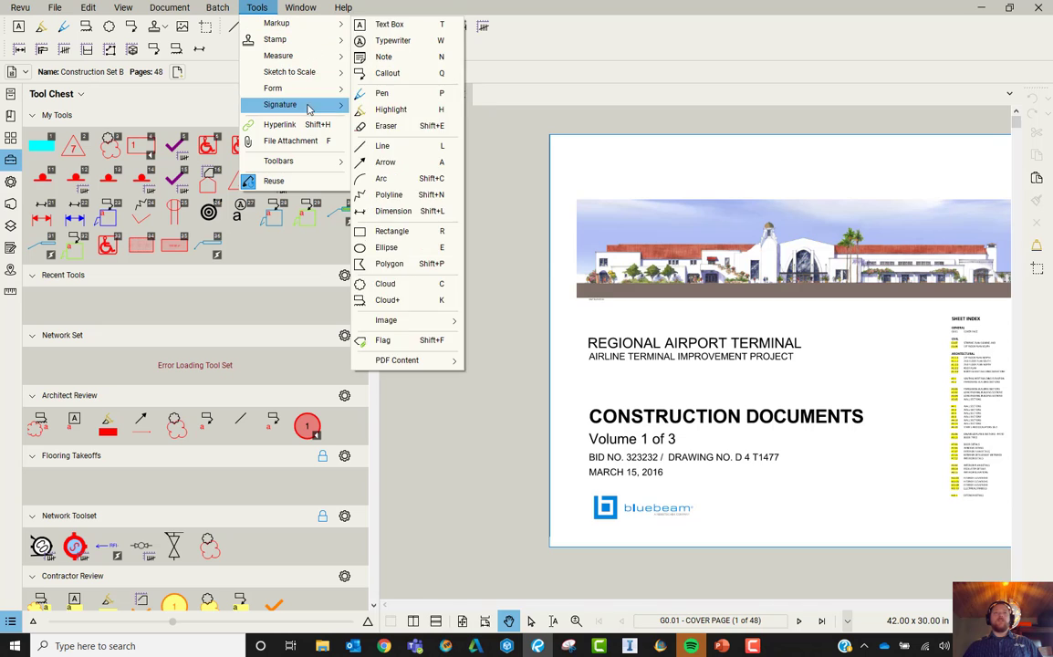
{"action": "mouse_move", "coordinate": [299, 157]}
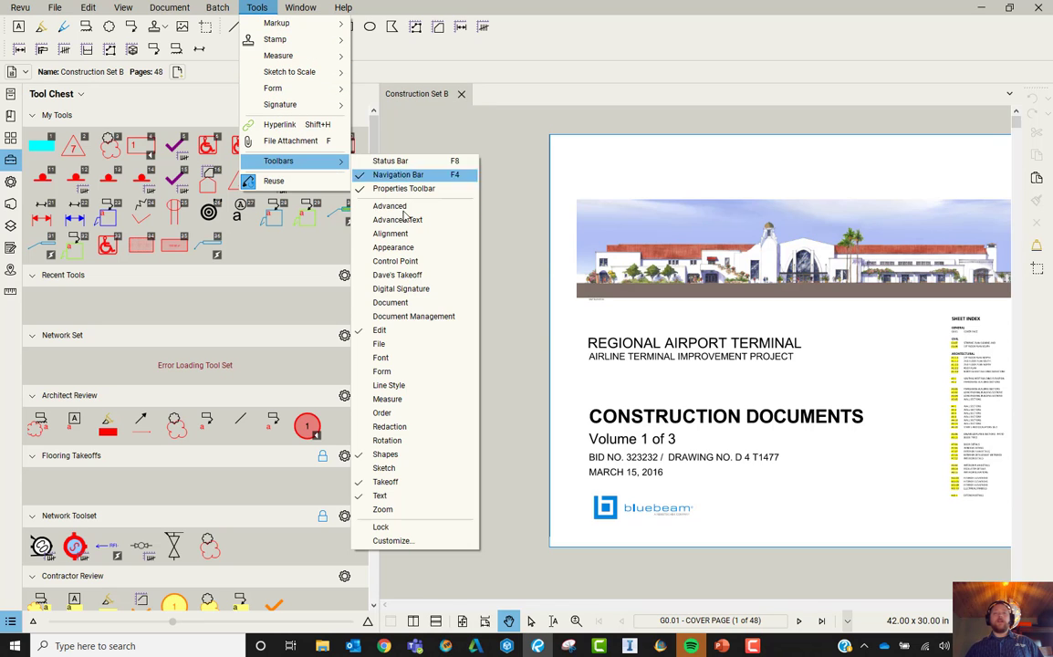
{"action": "left_click", "coordinate": [399, 540]}
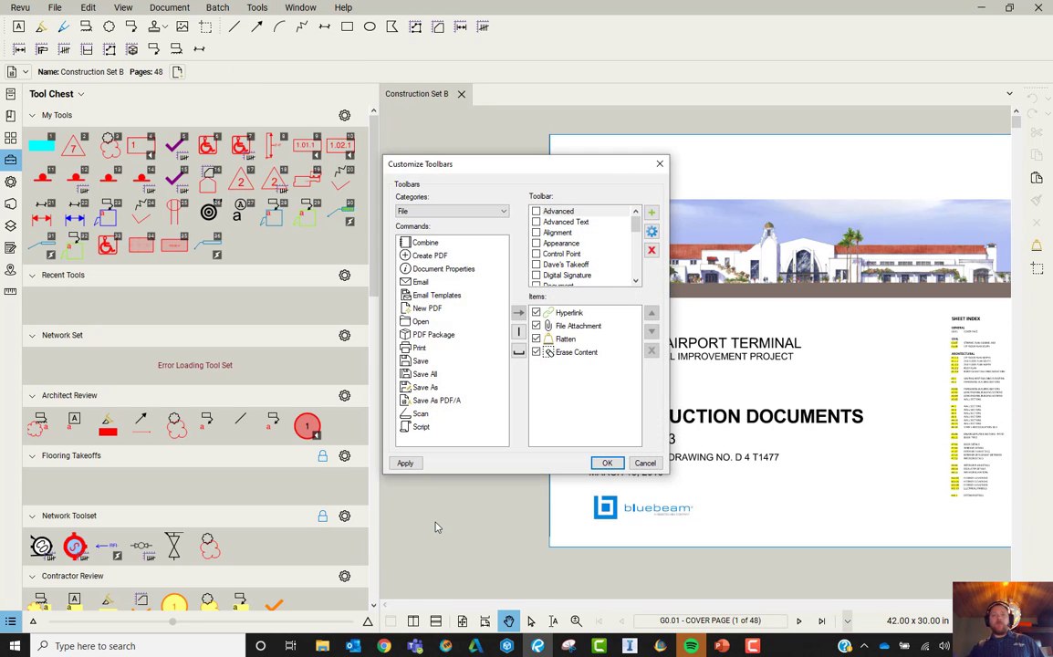
{"action": "left_click", "coordinate": [606, 463]}
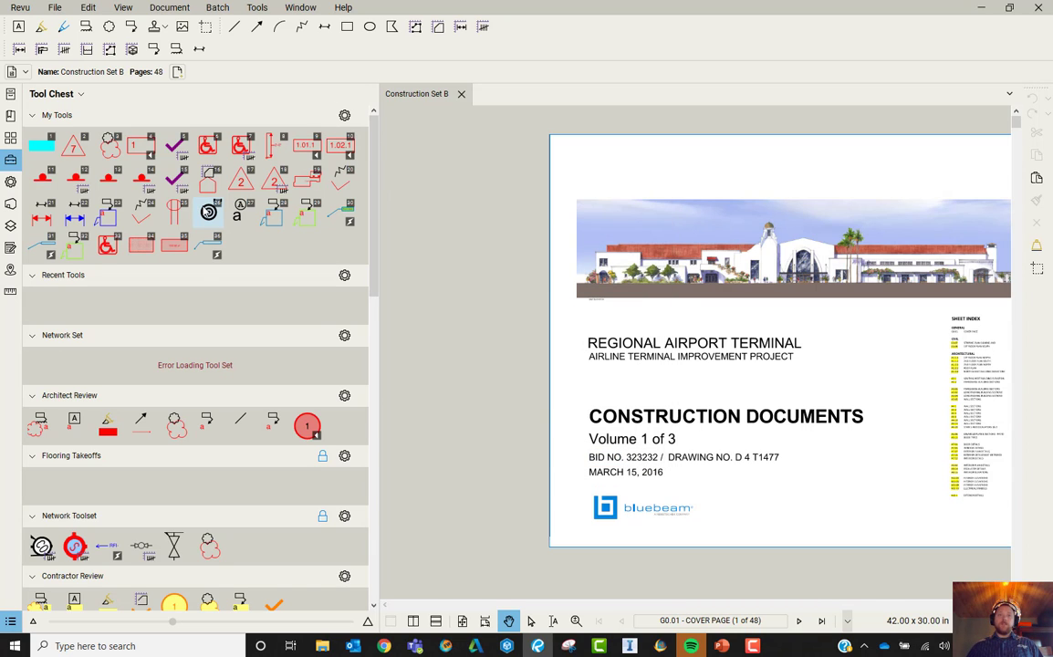
- Switch the active profile to Field Issues
{"action": "left_click", "coordinate": [20, 7]}
{"action": "mouse_move", "coordinate": [80, 95]}
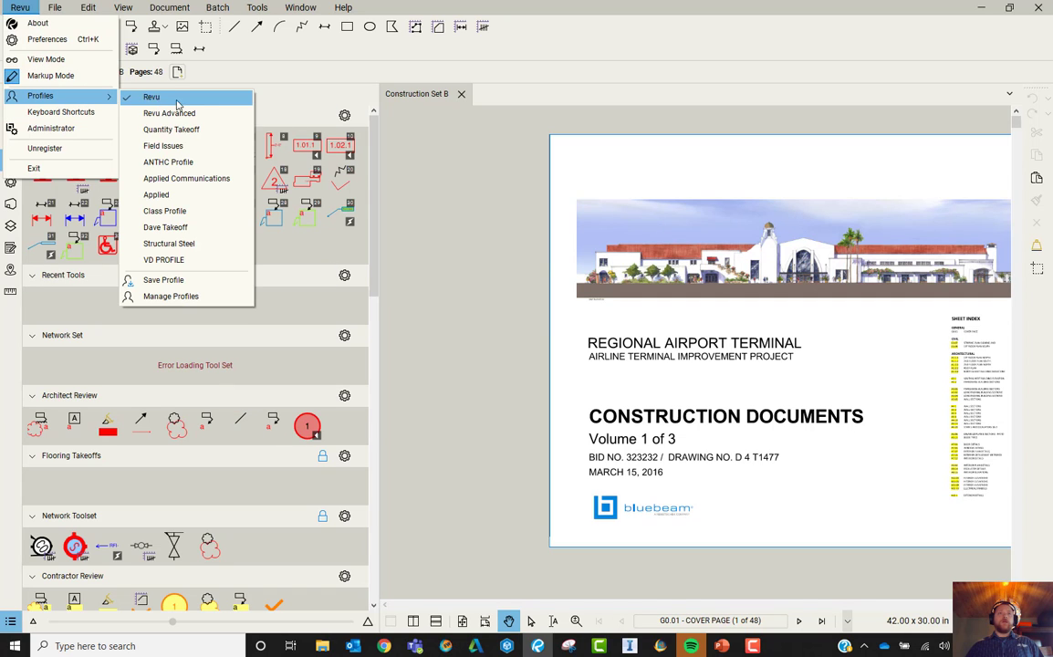
{"action": "left_click", "coordinate": [197, 149]}
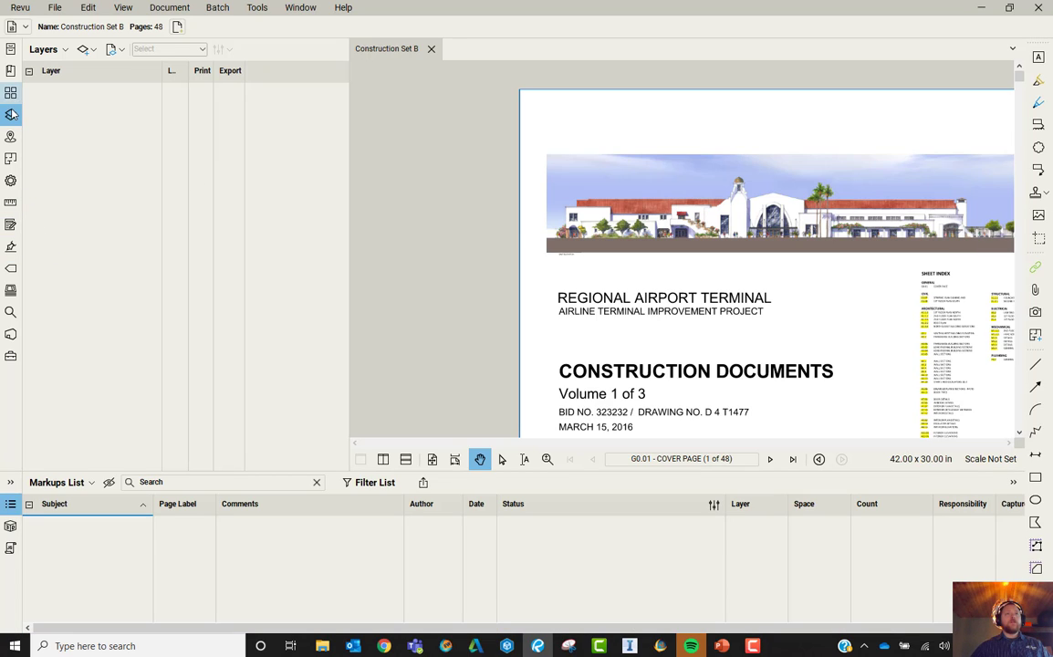
- Display the Tool Chest and examine the Carpentry Issues and Electrical Issues tool sets
{"action": "left_click", "coordinate": [11, 356]}
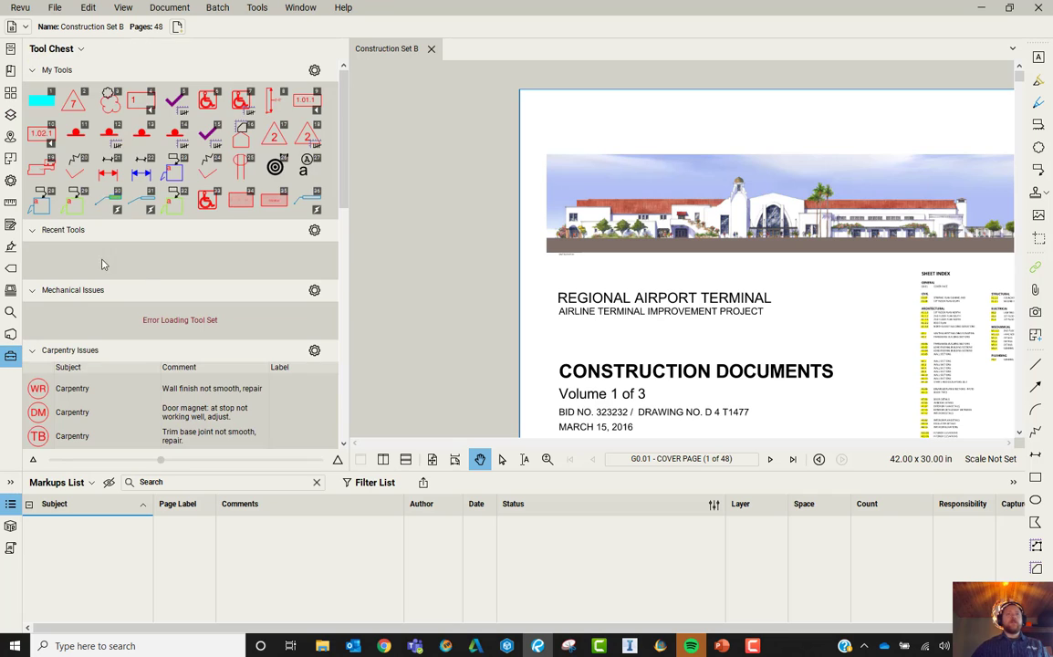
{"action": "scroll", "coordinate": [196, 346], "scroll_direction": "down", "scroll_amount": 3}
{"action": "scroll", "coordinate": [181, 304], "scroll_direction": "down", "scroll_amount": 3}
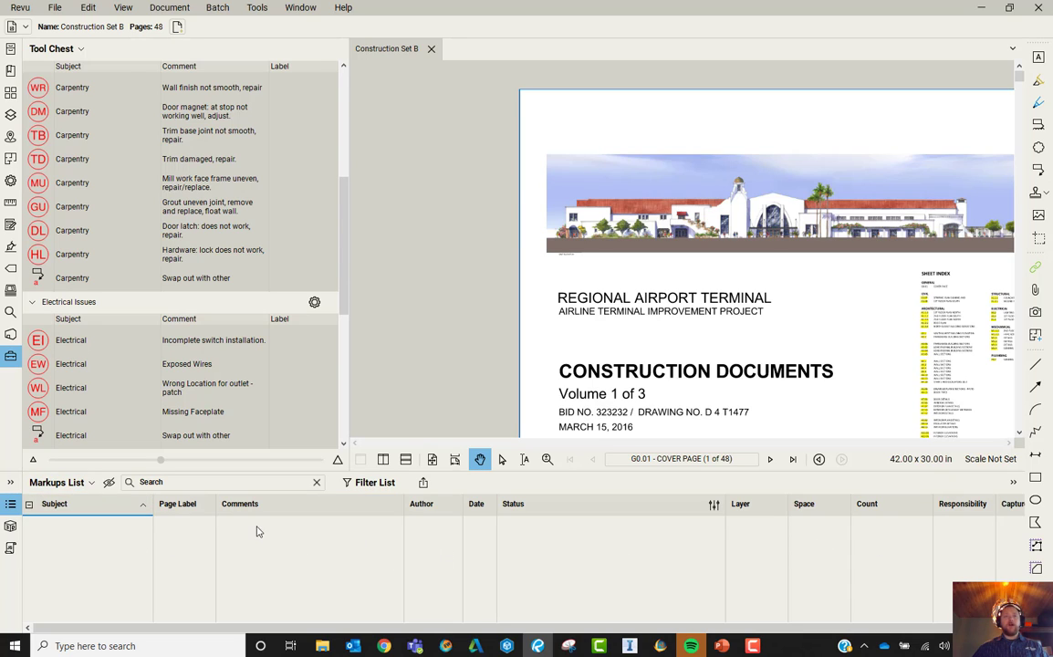
- Examine the Markups List's column settings, including the custom Responsibility column and its profile template options, and cancel without changes
{"action": "left_click", "coordinate": [79, 484]}
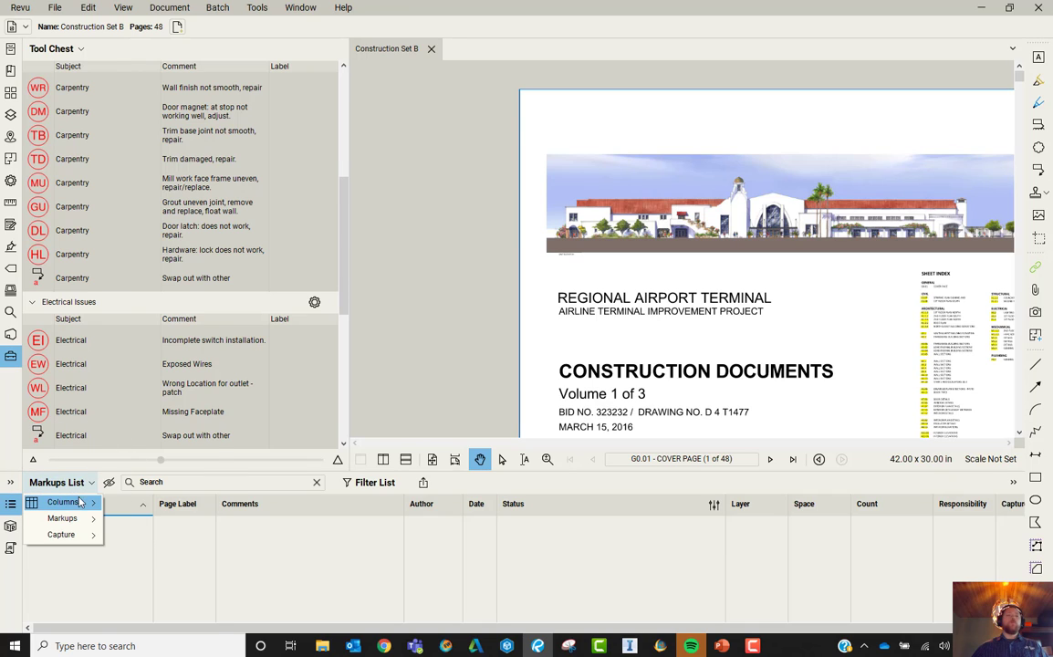
{"action": "mouse_move", "coordinate": [81, 505]}
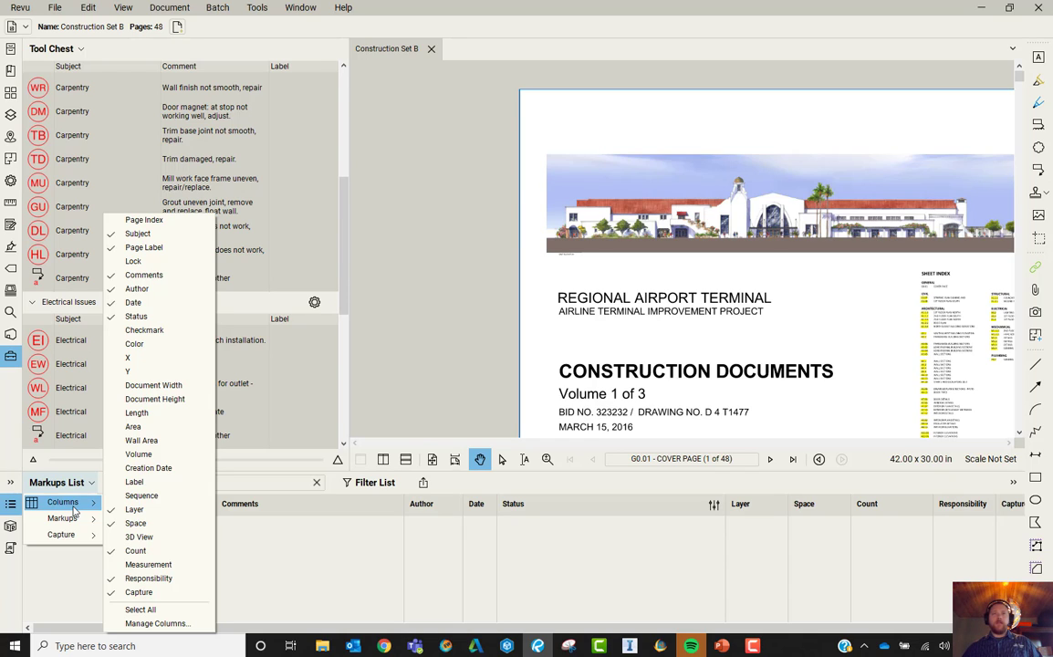
{"action": "left_click", "coordinate": [194, 627]}
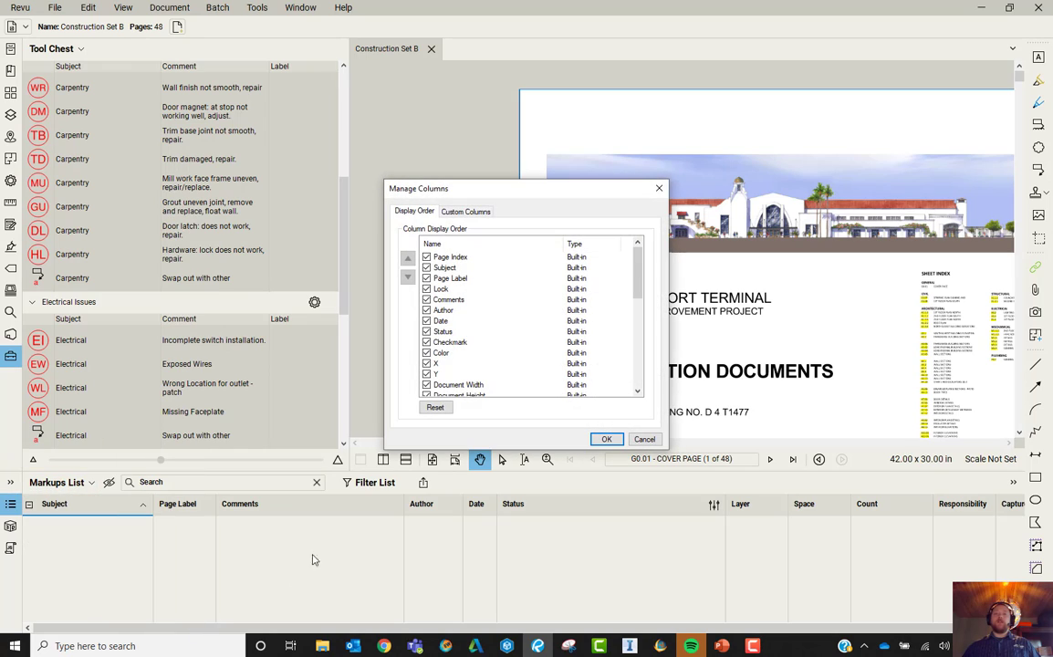
{"action": "left_click", "coordinate": [471, 213]}
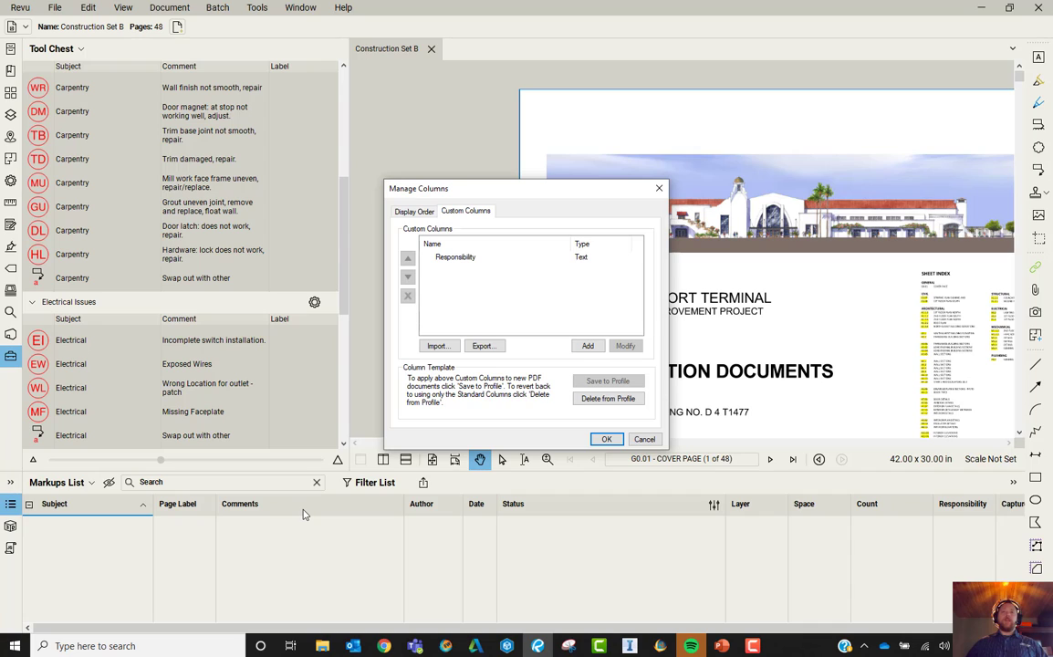
{"action": "left_click", "coordinate": [567, 259]}
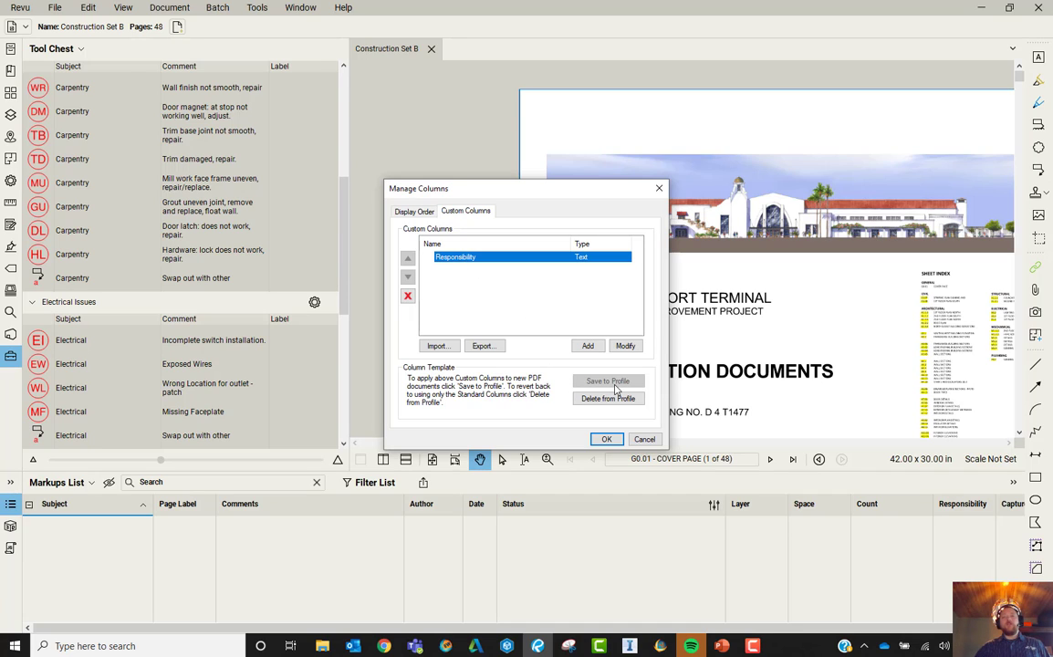
{"action": "key", "text": "ctrl"}
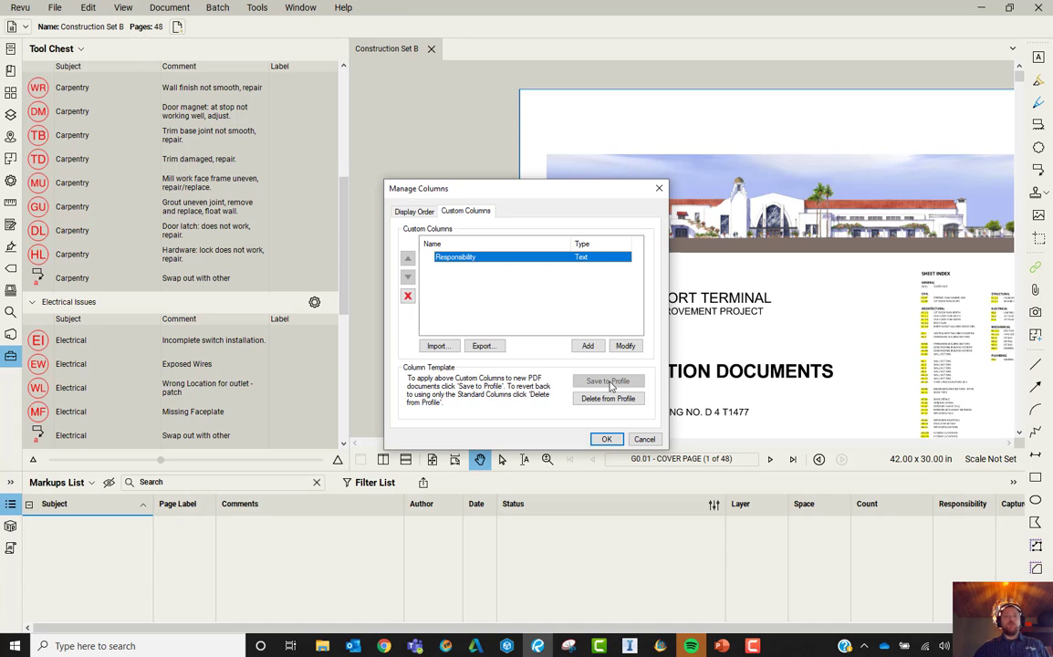
{"action": "left_click", "coordinate": [644, 439]}
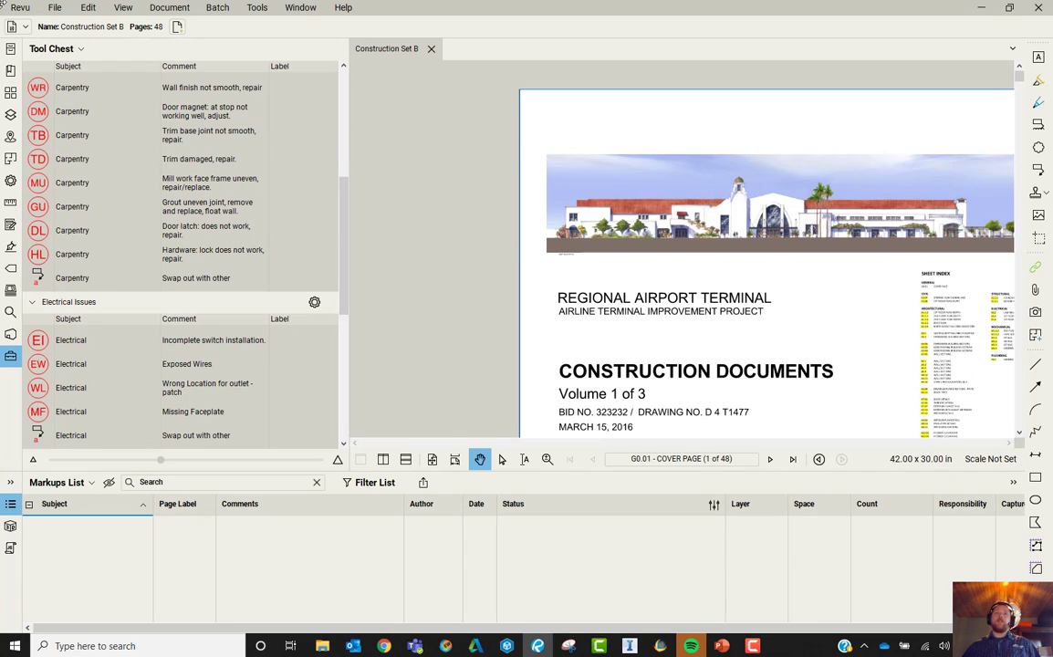
- Export the Structural Steel profile with its dependencies included to the Desktop as a Bluebeam Profile named Structural Steel
{"action": "left_click", "coordinate": [27, 11]}
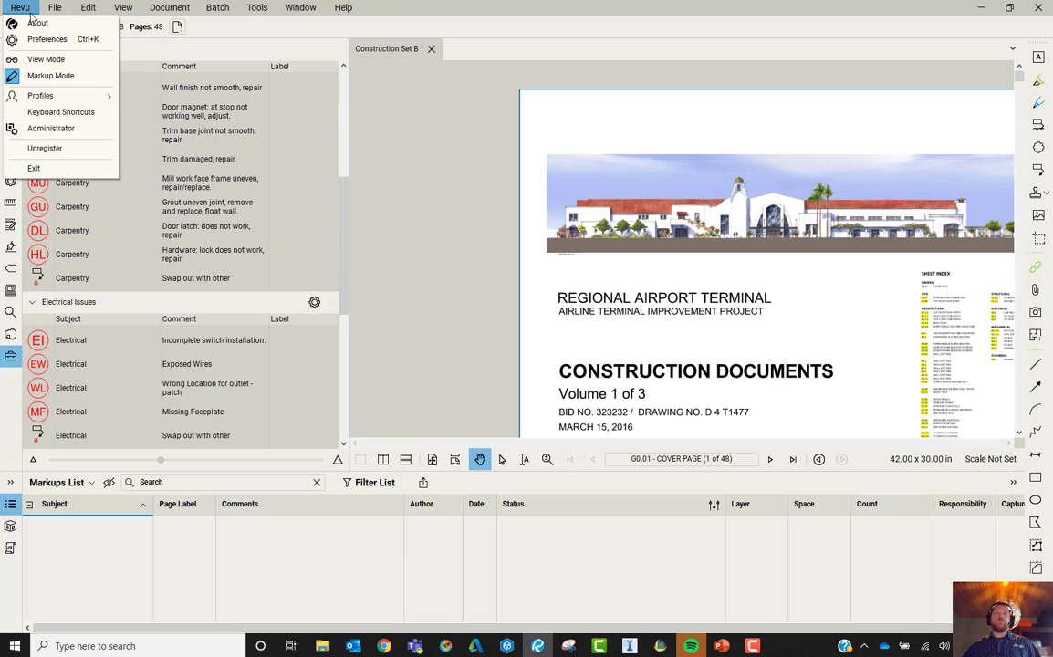
{"action": "mouse_move", "coordinate": [55, 96]}
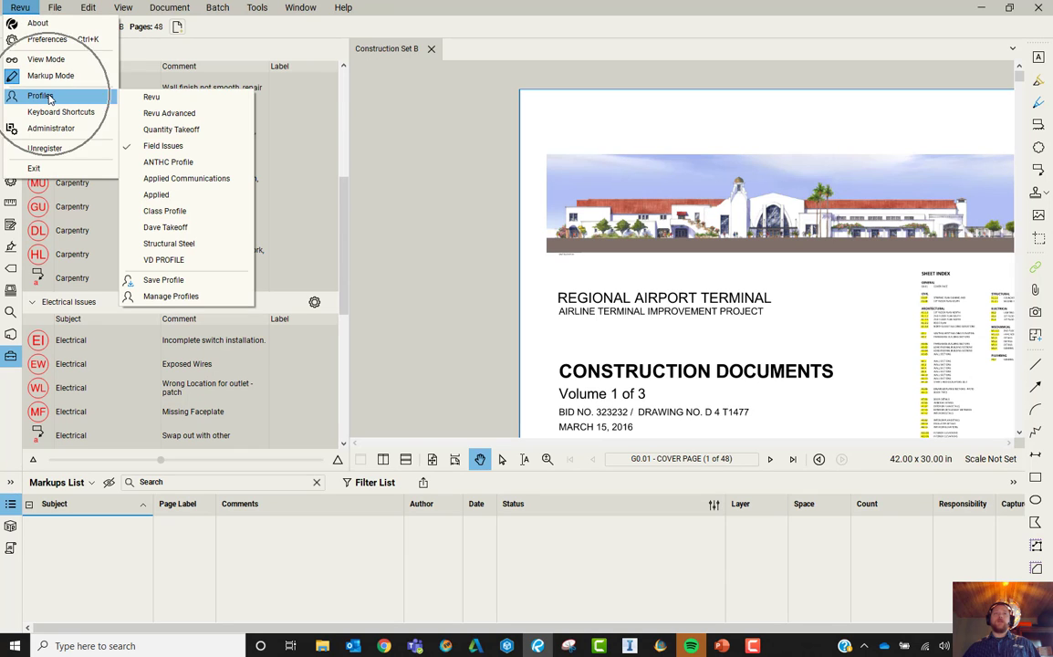
{"action": "left_click", "coordinate": [182, 296]}
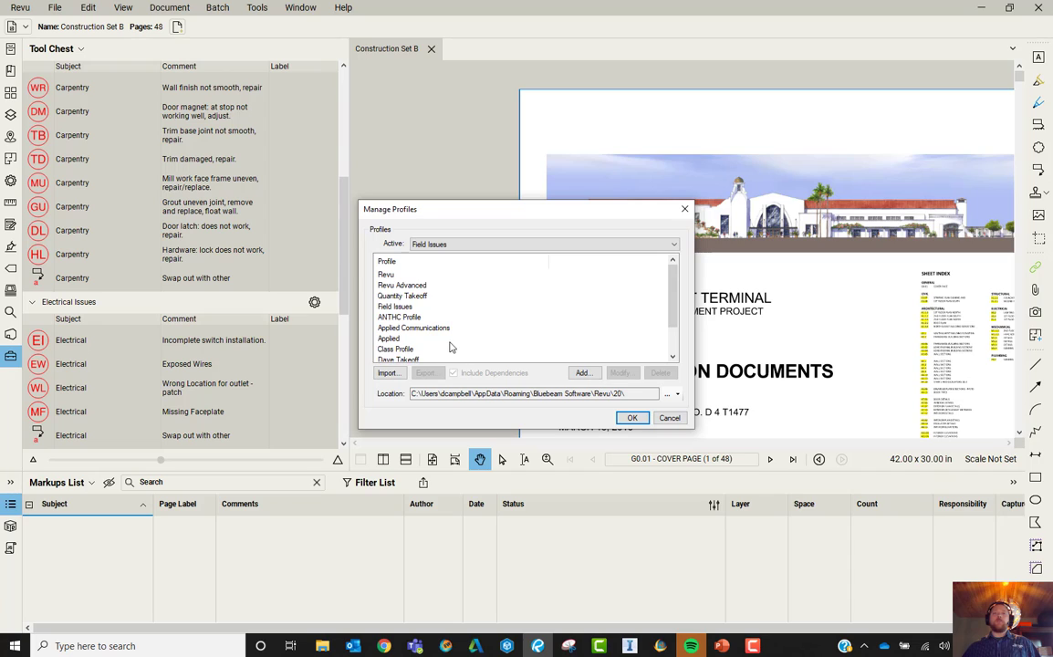
{"action": "scroll", "coordinate": [449, 347], "scroll_direction": "down", "scroll_amount": 1}
{"action": "left_click", "coordinate": [464, 339]}
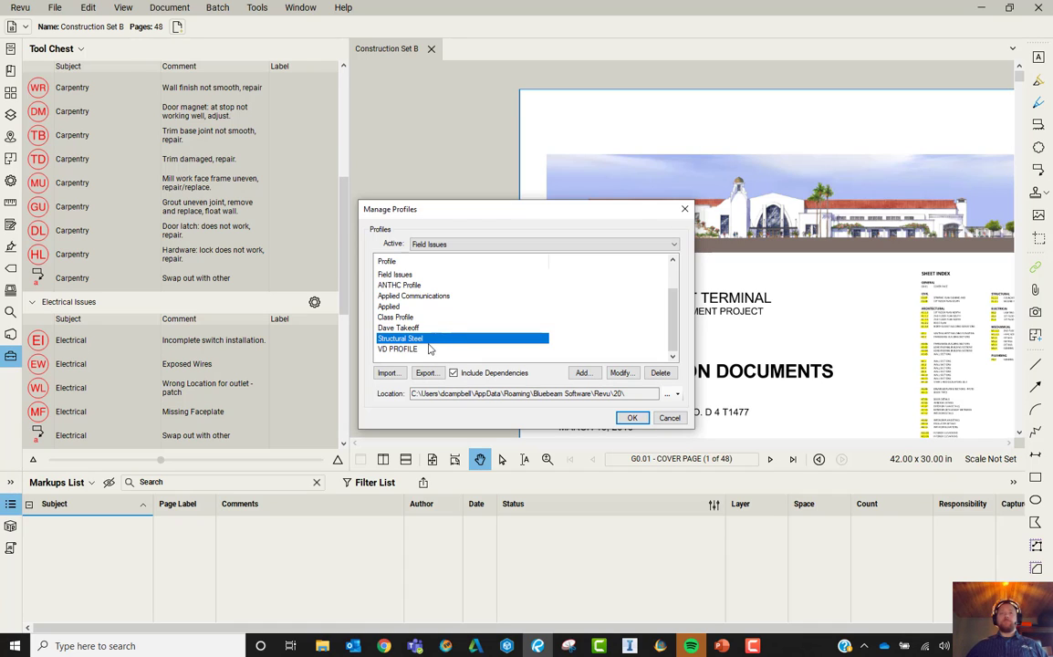
{"action": "left_click", "coordinate": [435, 373]}
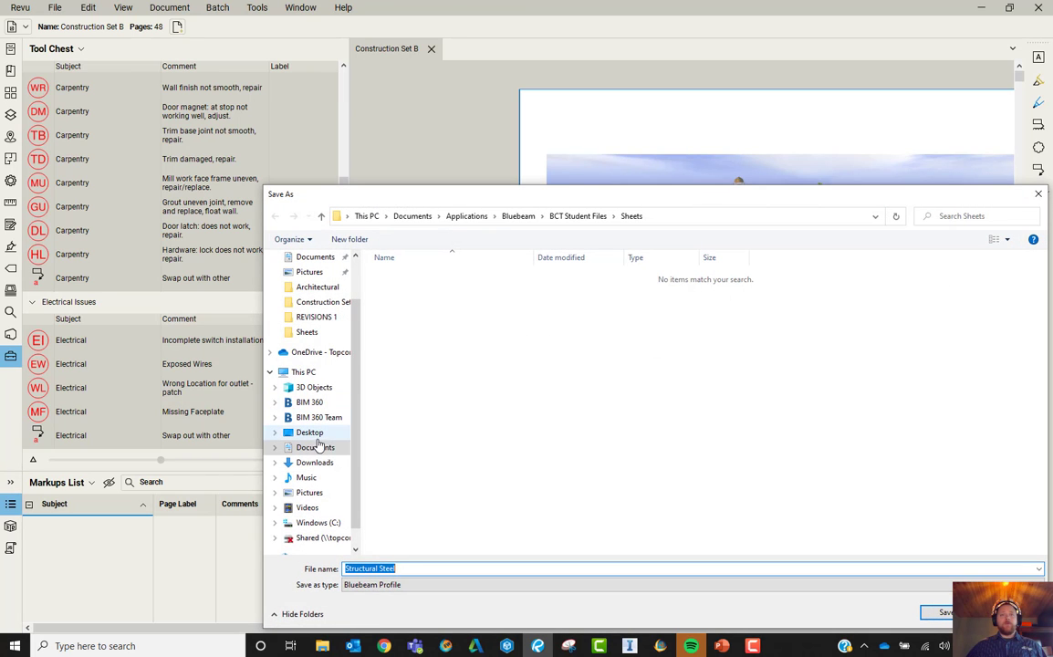
{"action": "left_click", "coordinate": [310, 432]}
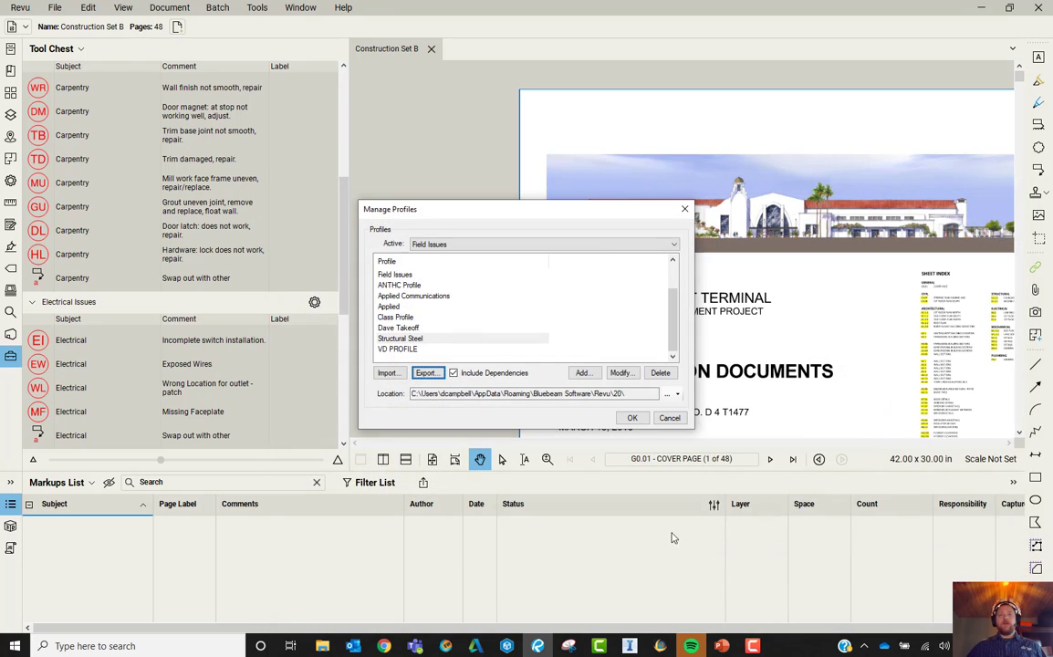
{"action": "left_click", "coordinate": [938, 612]}
{"action": "left_click", "coordinate": [637, 419]}
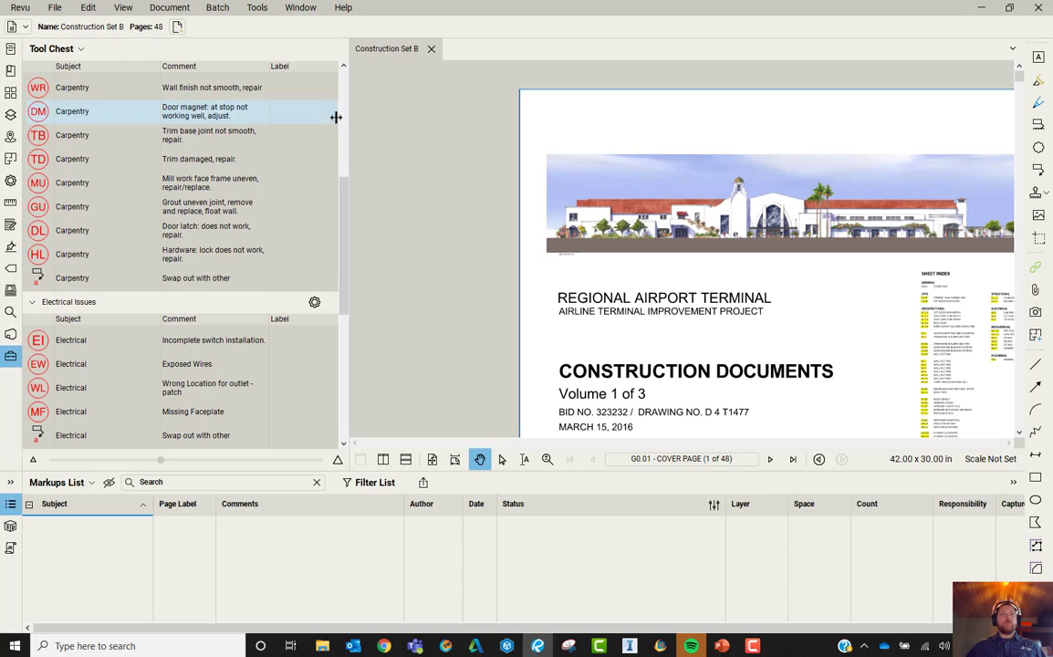
- Save the current interface setup to the active Field Issues profile
{"action": "left_click", "coordinate": [20, 8]}
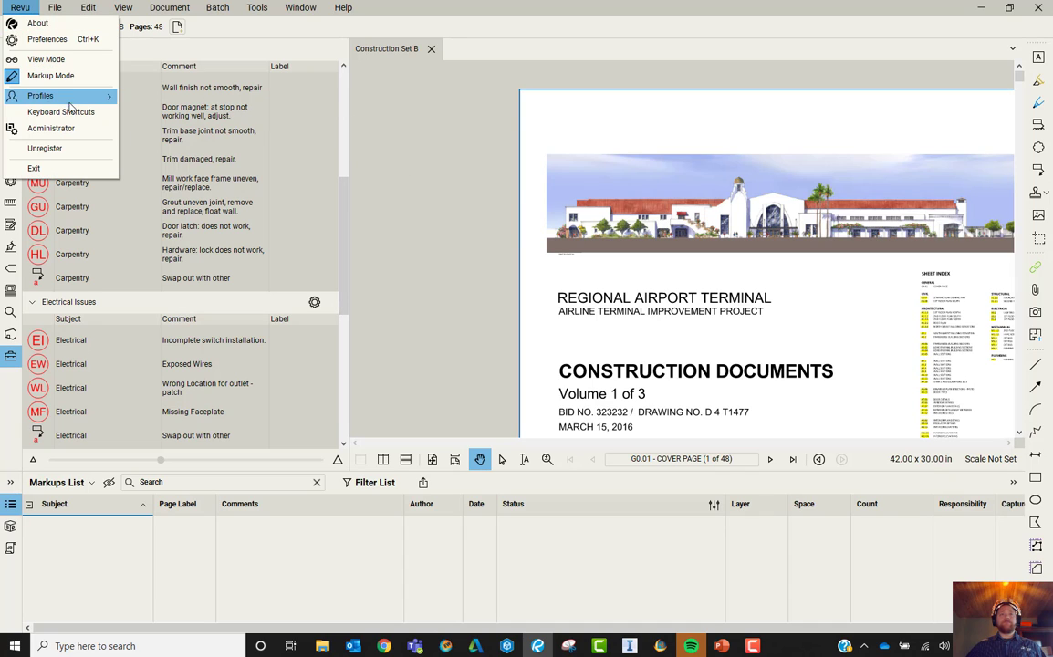
{"action": "mouse_move", "coordinate": [69, 101]}
{"action": "left_click", "coordinate": [201, 287]}
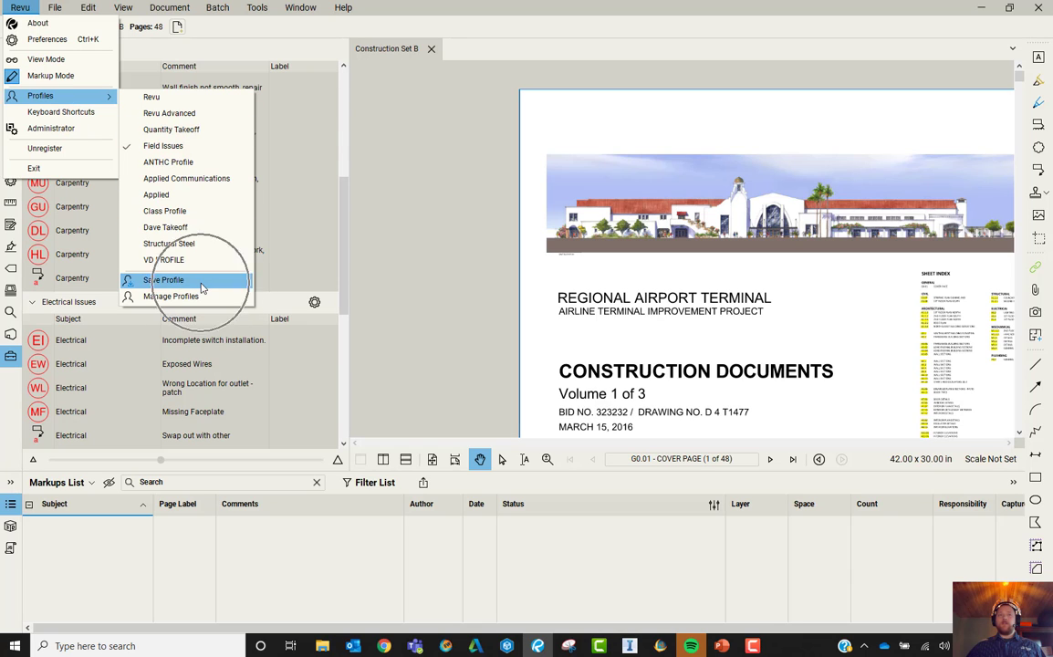
- Switch the active profile to Structural Steel and check the list of available profiles
{"action": "left_click", "coordinate": [204, 243]}
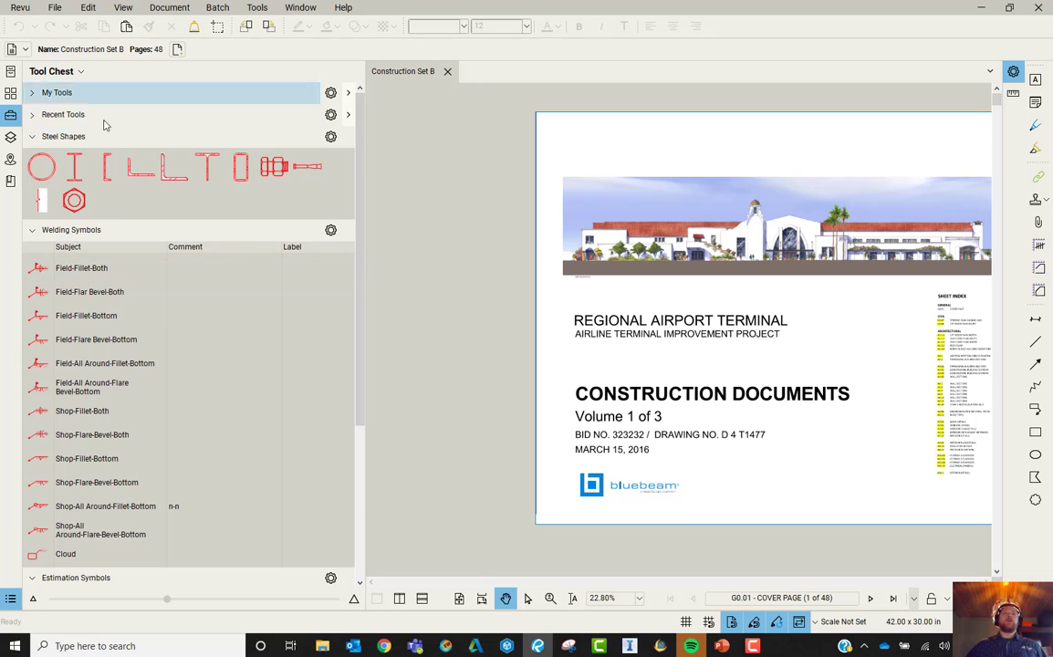
{"action": "left_click", "coordinate": [26, 11]}
{"action": "mouse_move", "coordinate": [52, 95]}
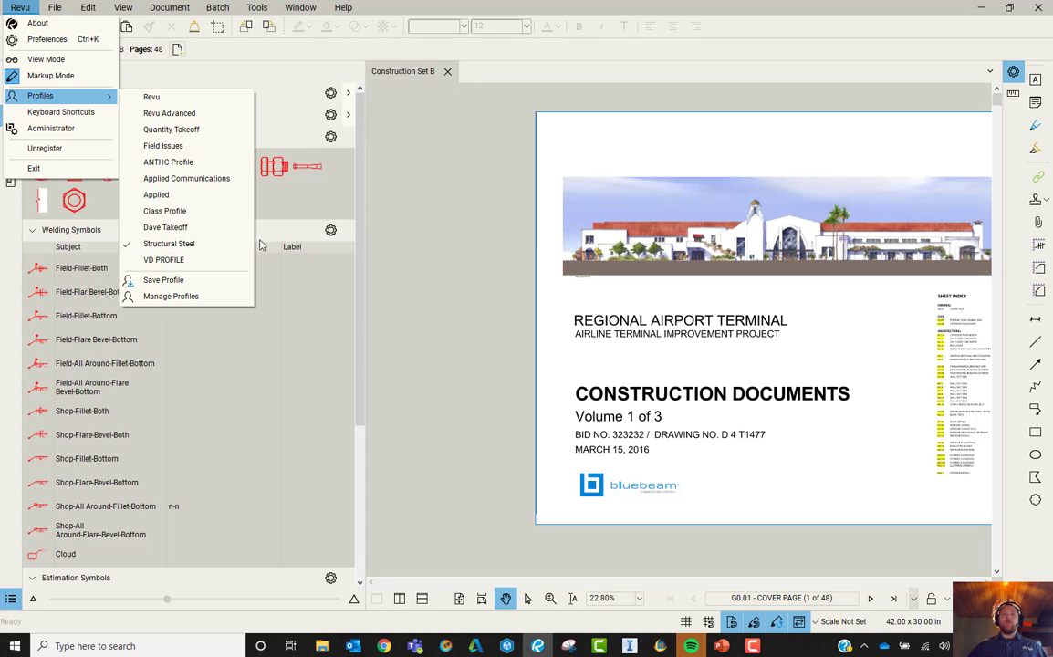
{"action": "left_click", "coordinate": [426, 239]}
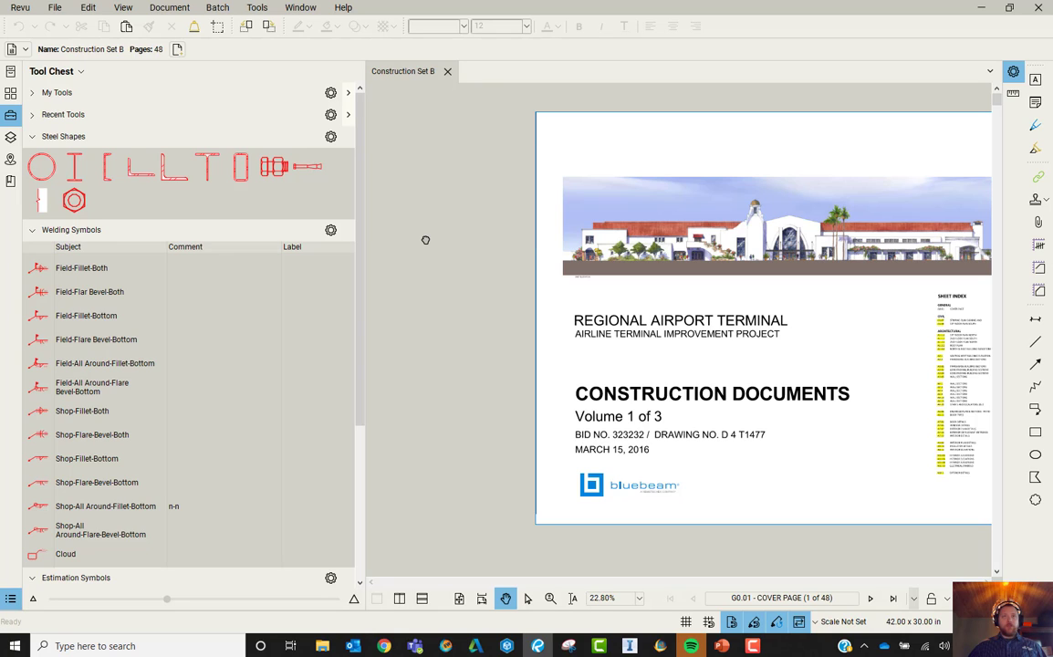
- Open the profile management settings and view the option for adding a new profile, without creating one
{"action": "left_click", "coordinate": [20, 7]}
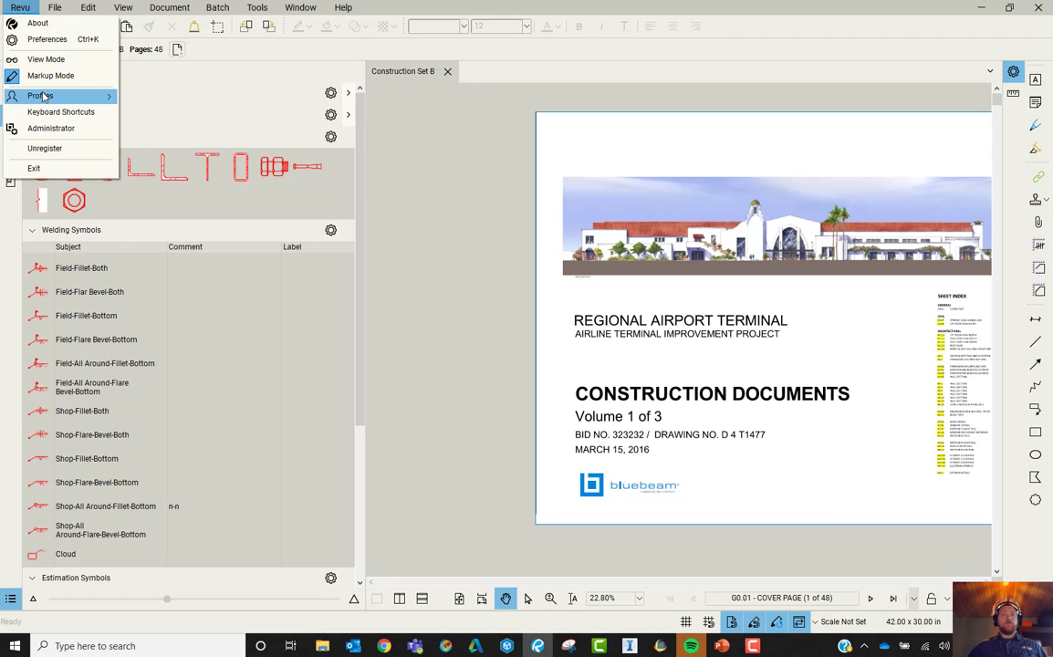
{"action": "left_click", "coordinate": [170, 296]}
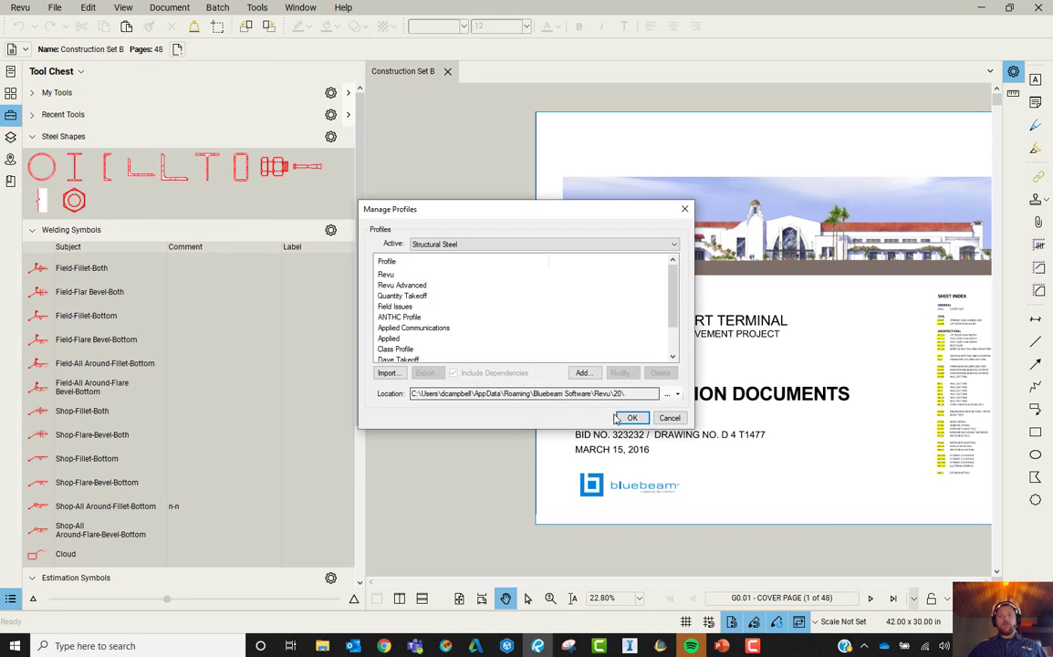
{"action": "left_click", "coordinate": [583, 373]}
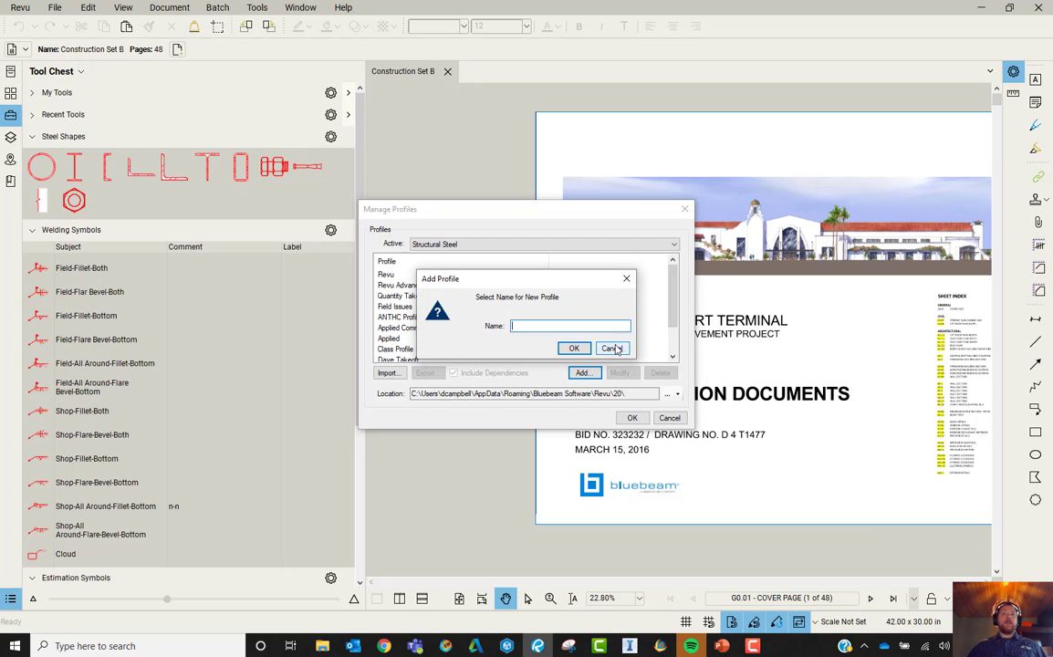
{"action": "left_click", "coordinate": [626, 278]}
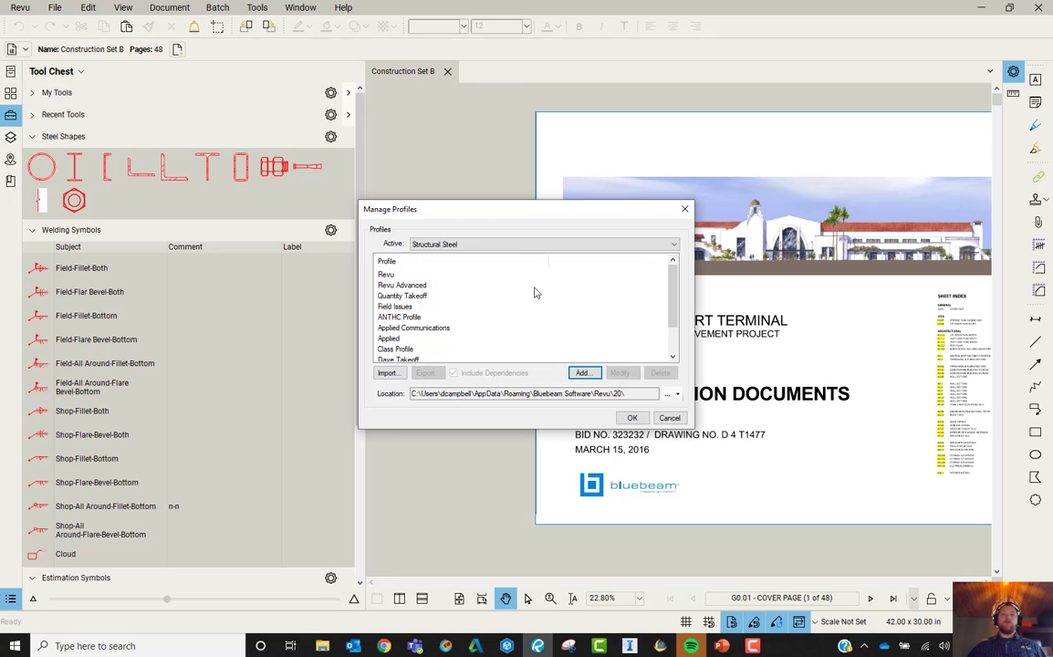
- Import the Structural Steel profile file from the Desktop, select Structural Steel in the profile list and confirm
{"action": "left_click", "coordinate": [386, 374]}
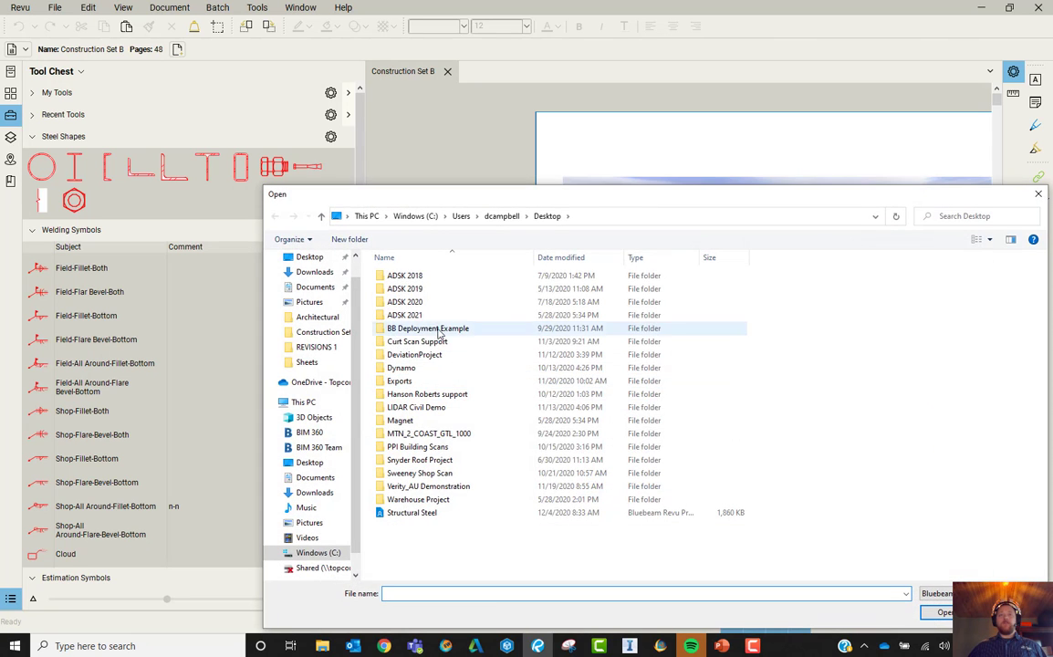
{"action": "left_click", "coordinate": [453, 513]}
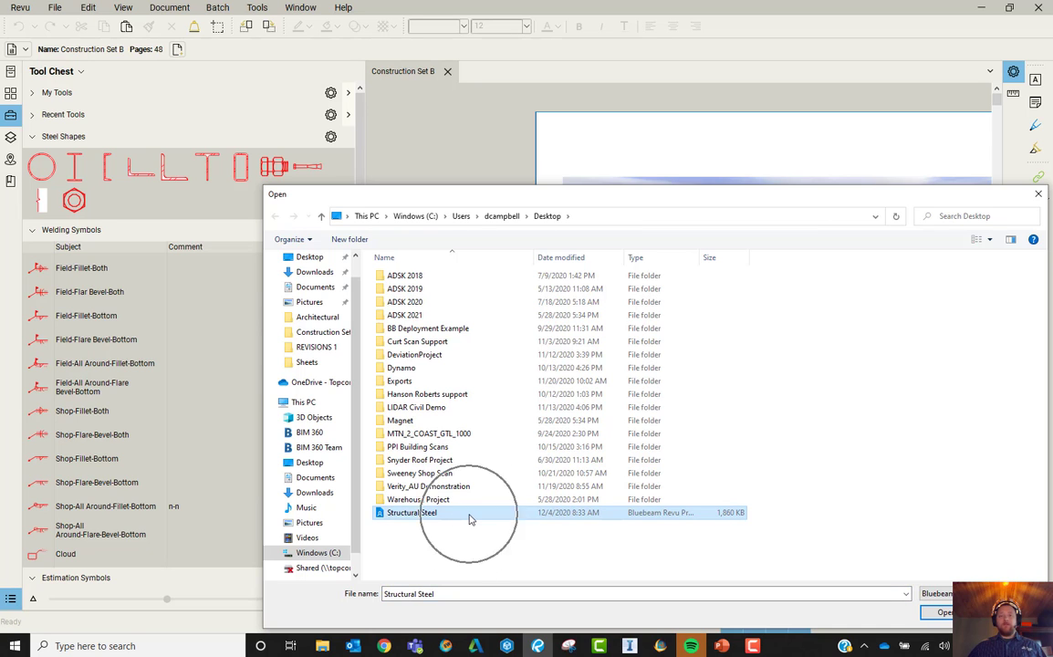
{"action": "left_click", "coordinate": [940, 611]}
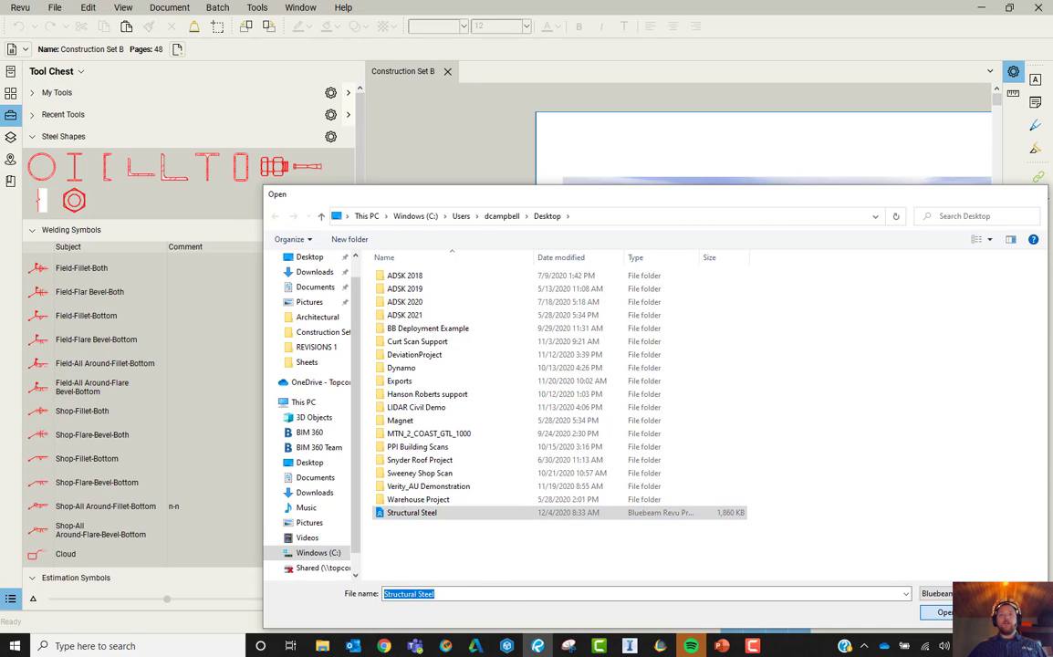
{"action": "left_click", "coordinate": [531, 336]}
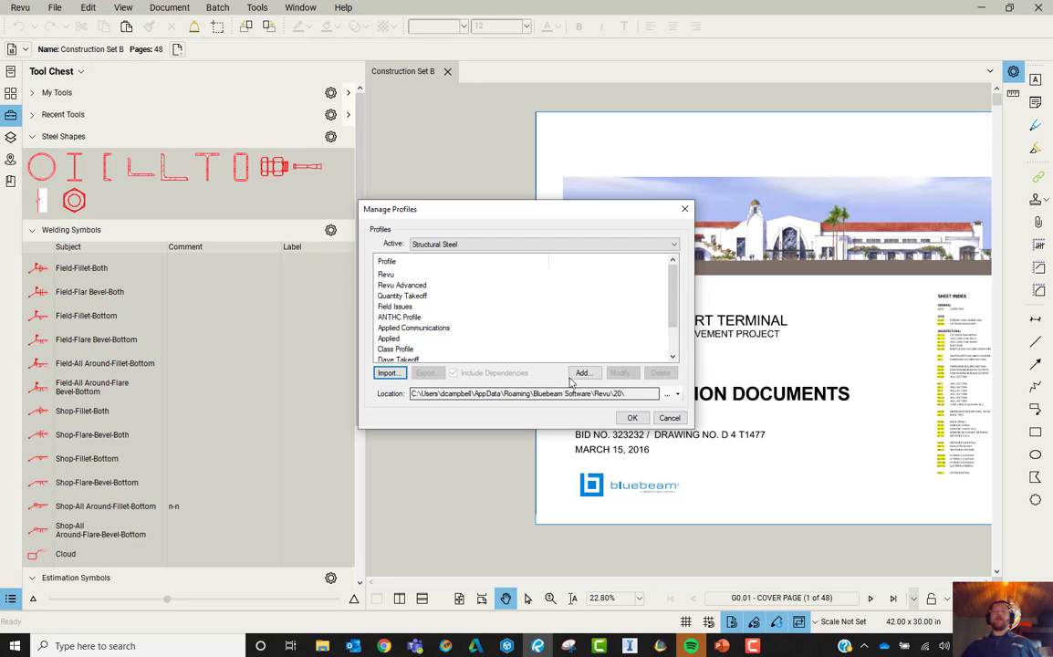
{"action": "scroll", "coordinate": [430, 326], "scroll_direction": "down", "scroll_amount": 2}
{"action": "left_click", "coordinate": [422, 338]}
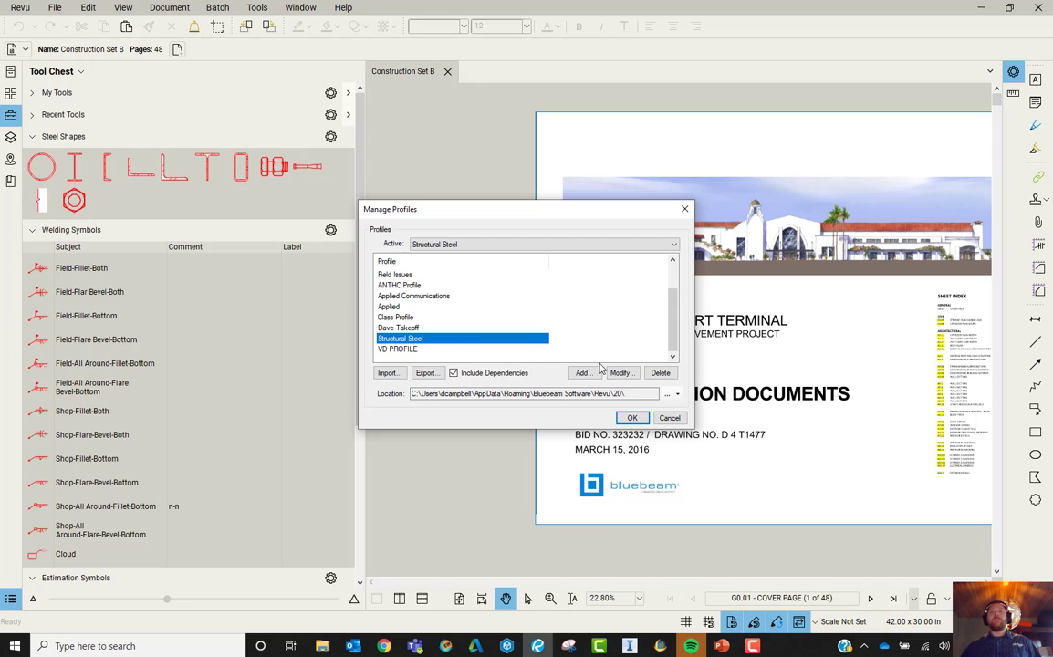
{"action": "left_click", "coordinate": [631, 418]}
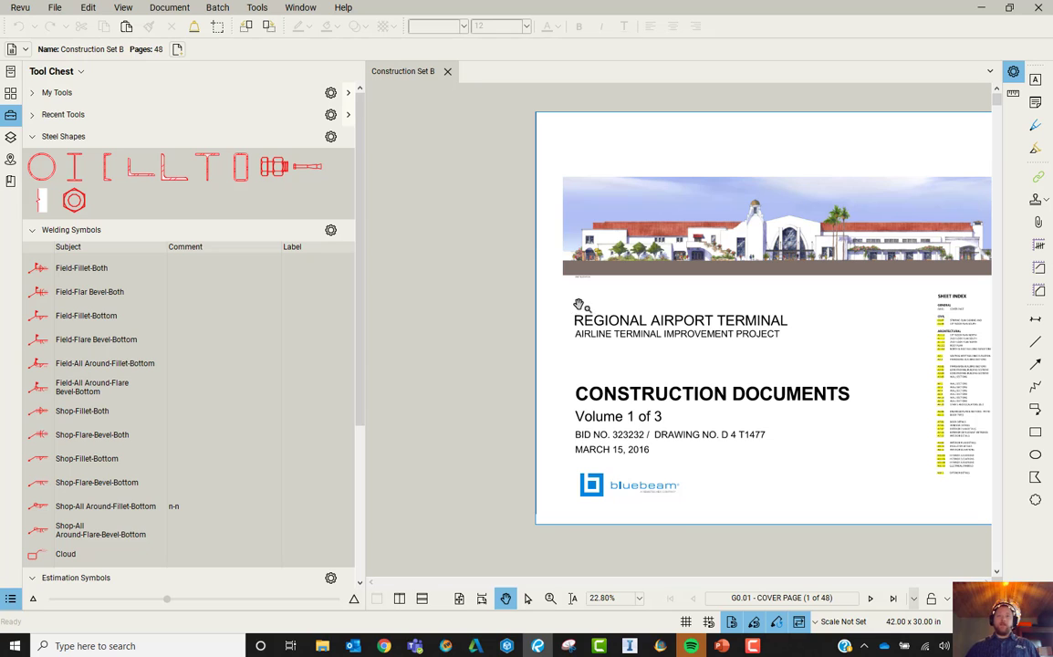
- View the Properties and Measurements panels, and move the Properties panel to the opposite sidebar and back
{"action": "left_click", "coordinate": [1014, 73]}
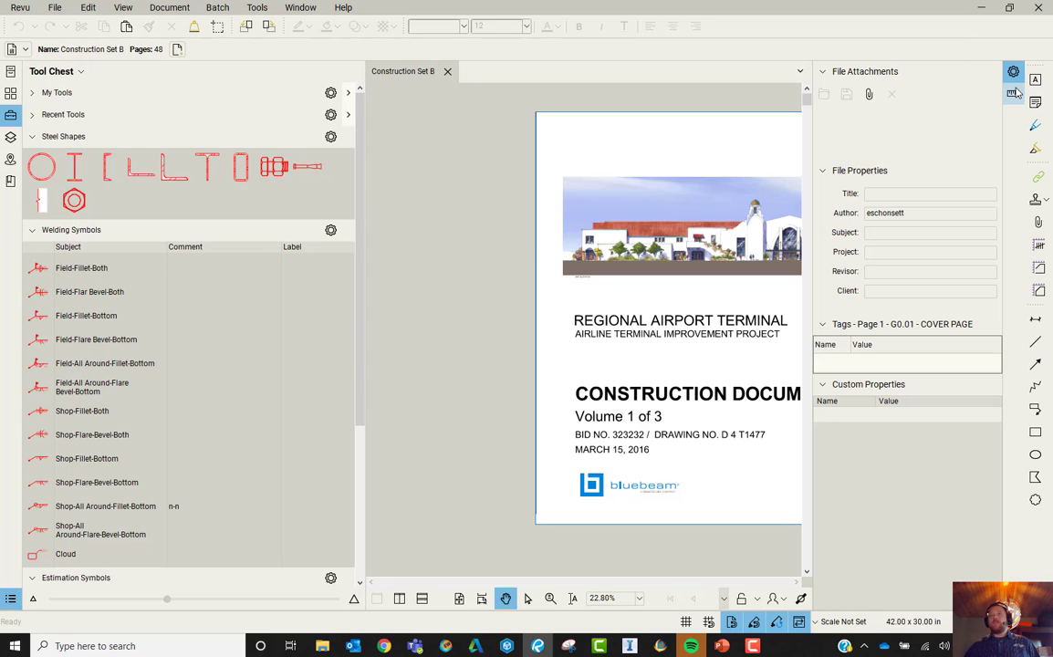
{"action": "left_click", "coordinate": [1013, 96]}
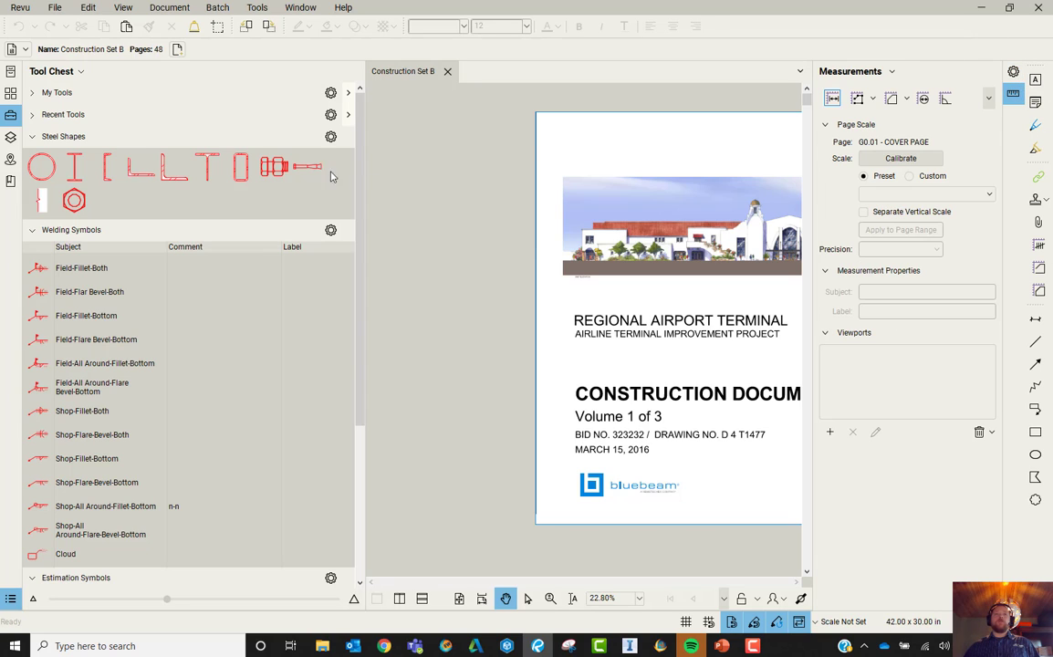
{"action": "left_click_drag", "start_coordinate": [1013, 72], "coordinate": [9, 199]}
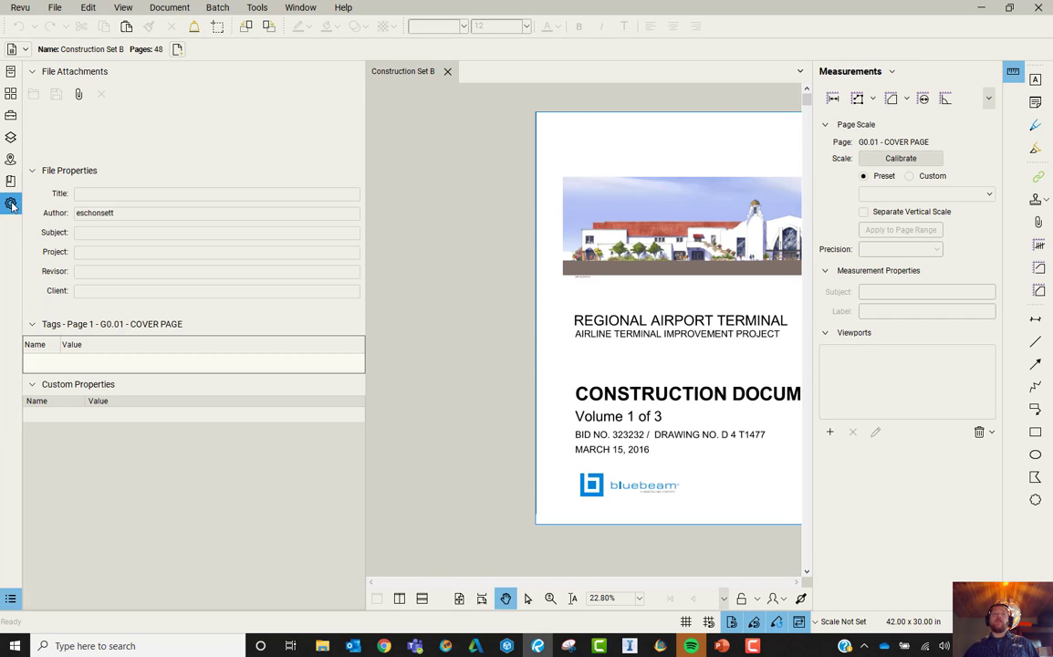
{"action": "left_click_drag", "start_coordinate": [746, 108], "coordinate": [1012, 72]}
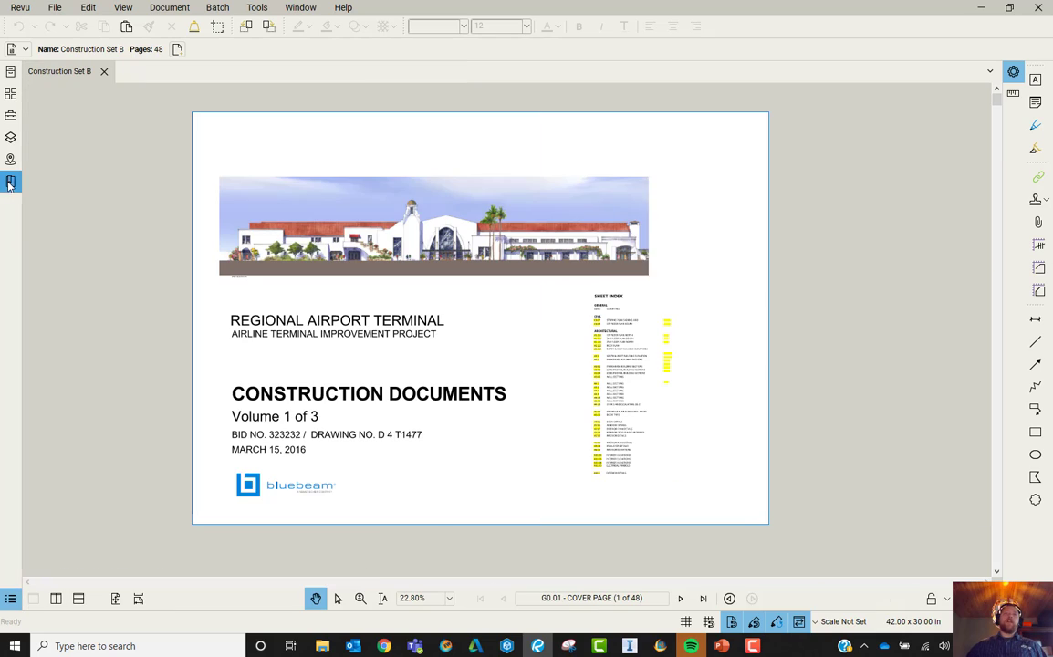
{"action": "left_click", "coordinate": [10, 179]}
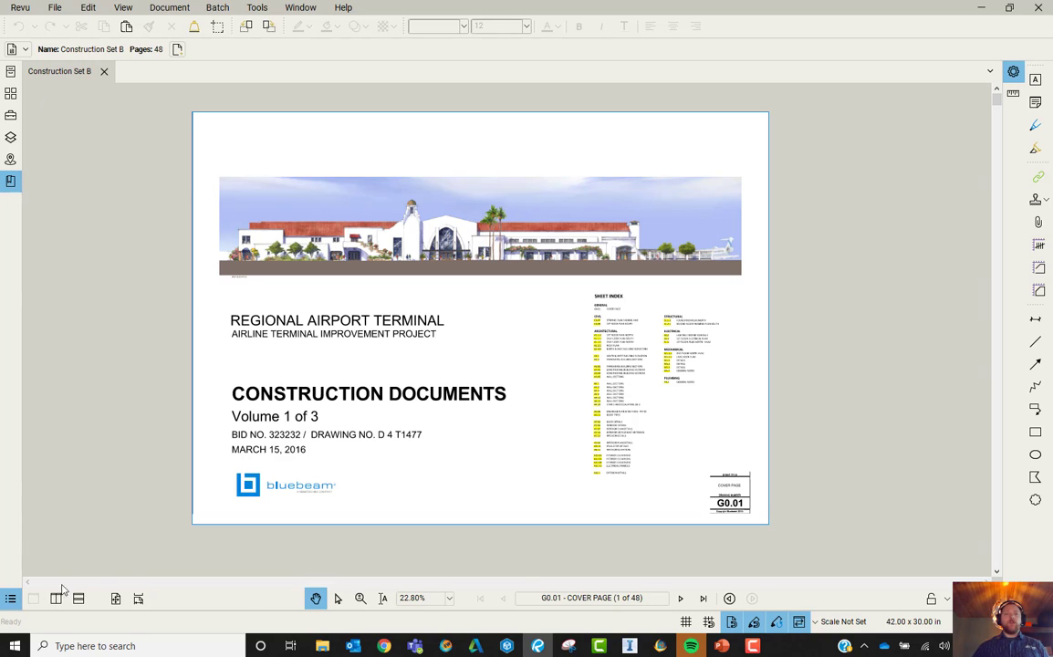
- Show the Markups List and examine the output and column options of a PDF markup summary, cancelling without exporting
{"action": "left_click", "coordinate": [10, 597]}
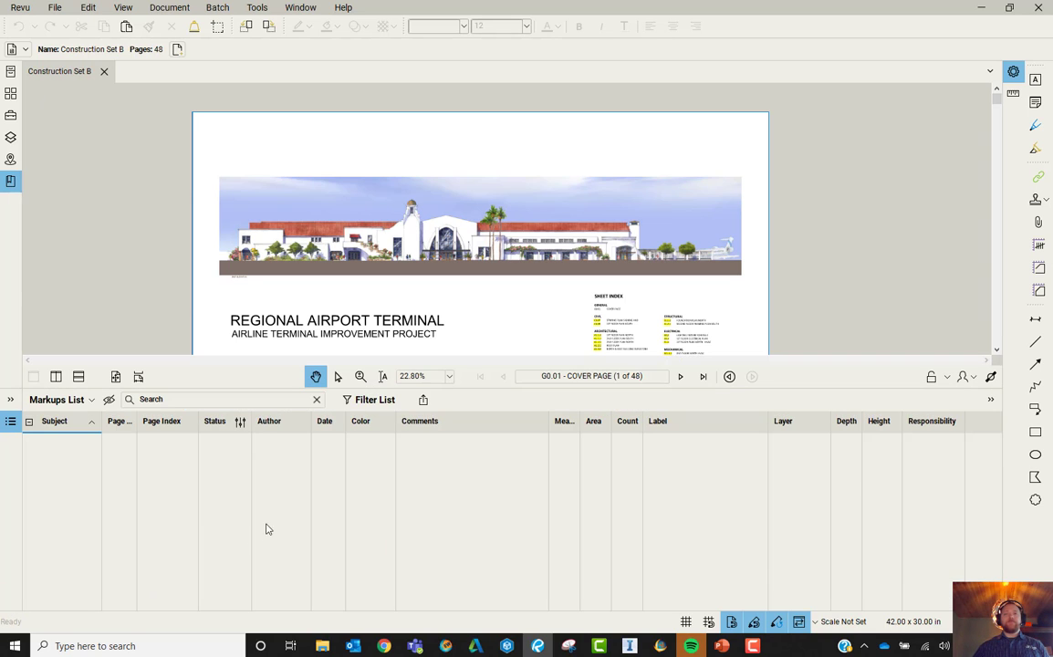
{"action": "left_click", "coordinate": [423, 399]}
{"action": "left_click", "coordinate": [465, 452]}
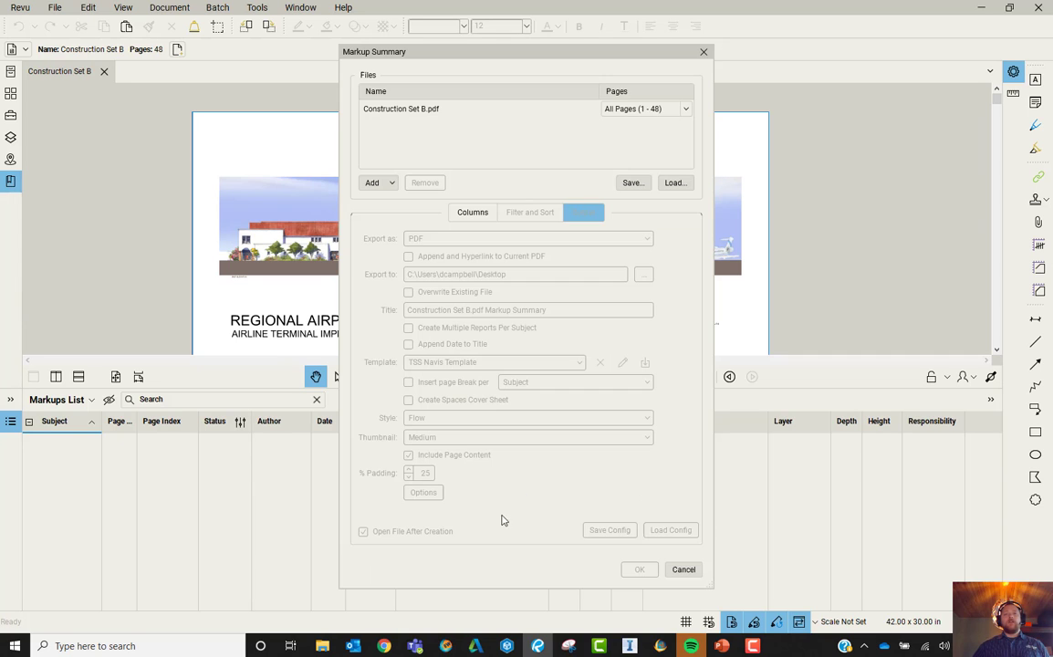
{"action": "left_click", "coordinate": [474, 213]}
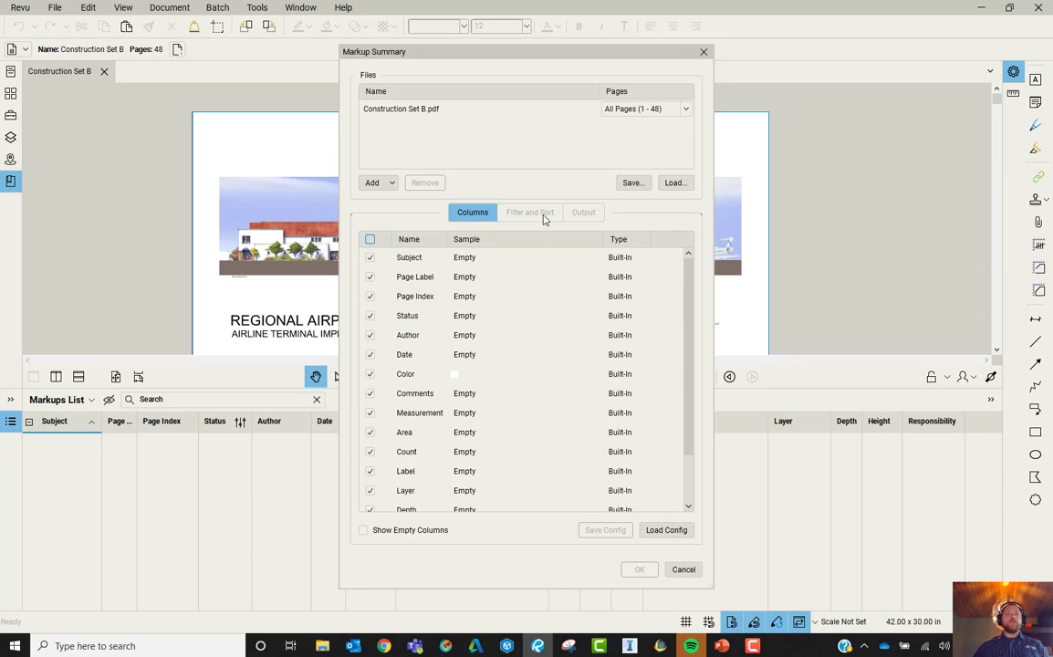
{"action": "left_click", "coordinate": [688, 569]}
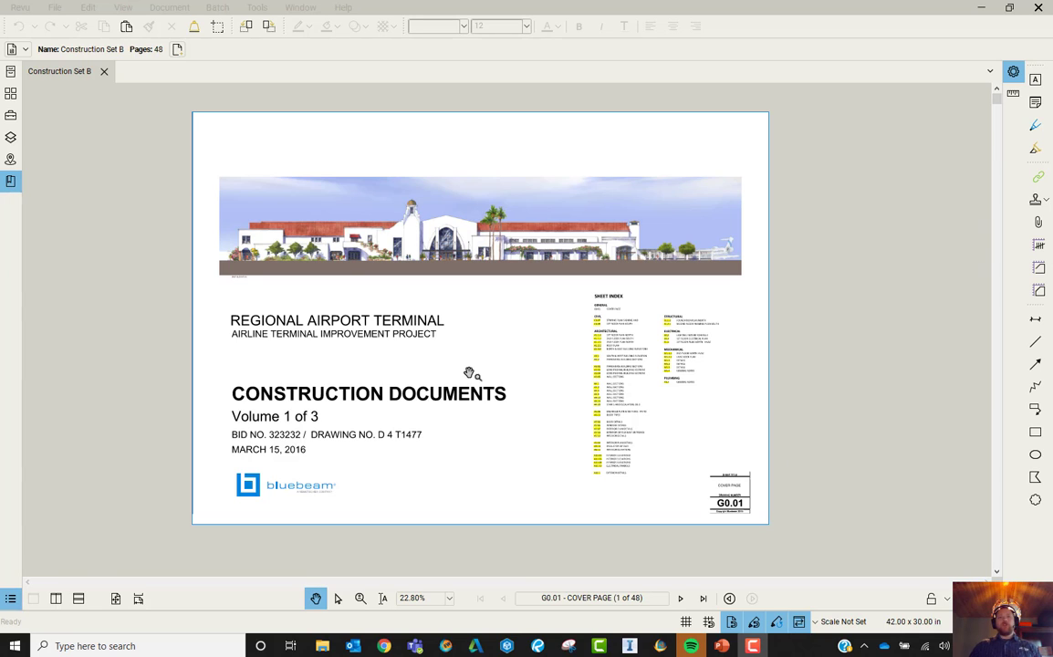
- Review the list of available profiles and close it without switching
{"action": "left_click", "coordinate": [20, 7]}
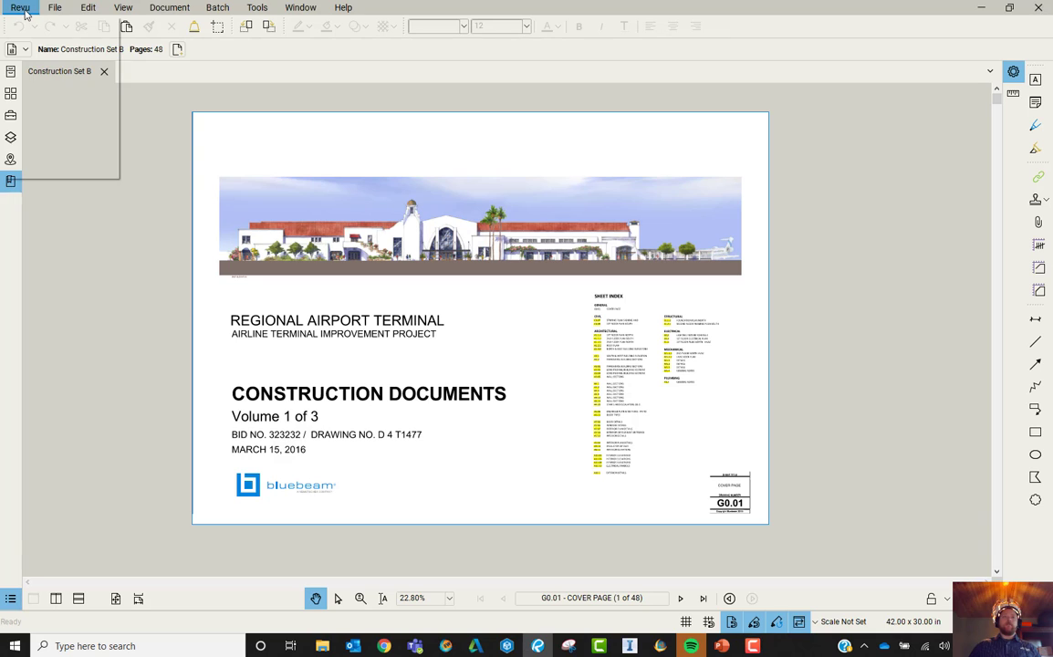
{"action": "mouse_move", "coordinate": [71, 96]}
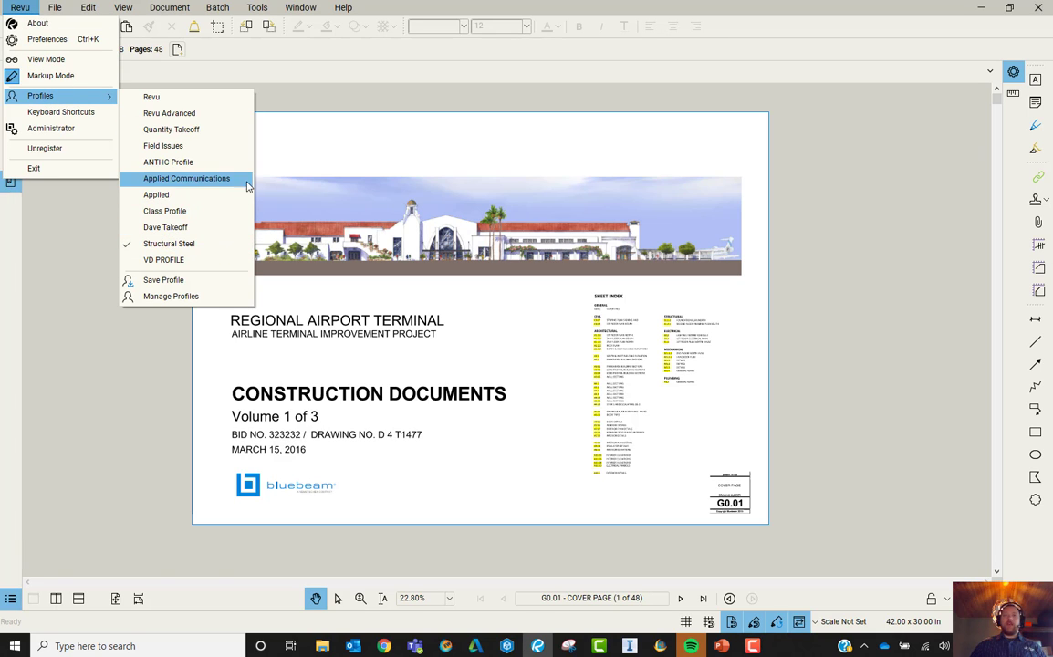
{"action": "left_click", "coordinate": [504, 146]}
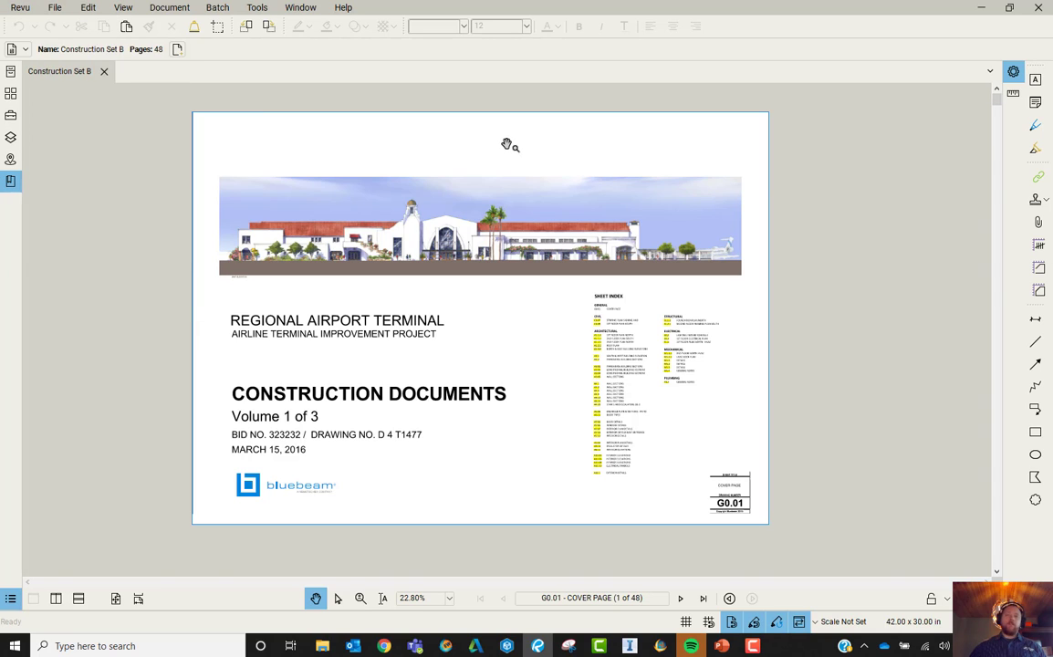